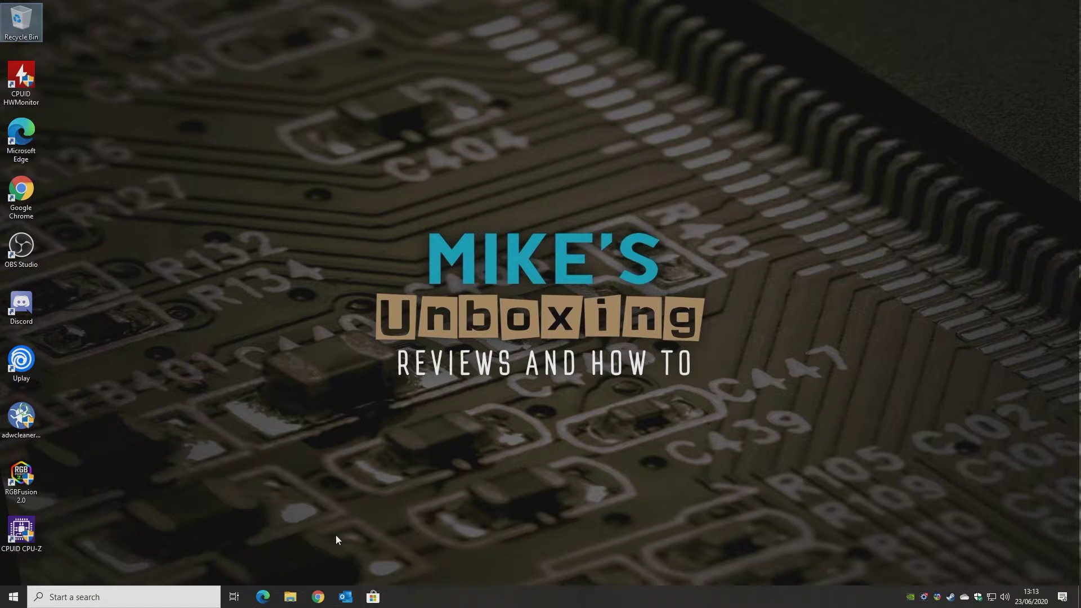
# Open the full list of additional troubleshooters under Update & Security > Troubleshoot
pyautogui.press('super+i')
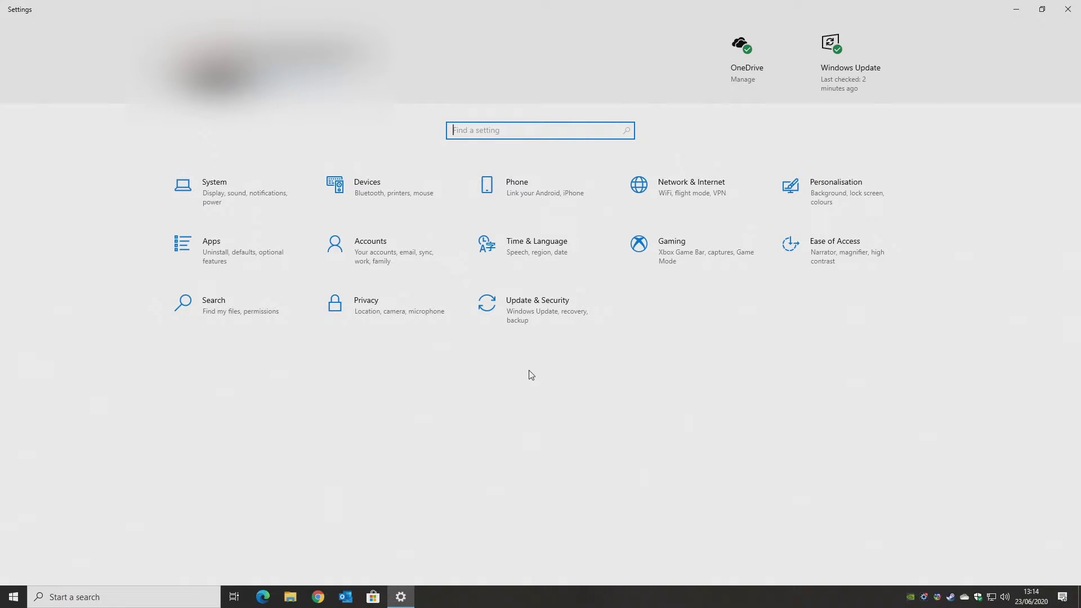
pyautogui.click(530, 321)
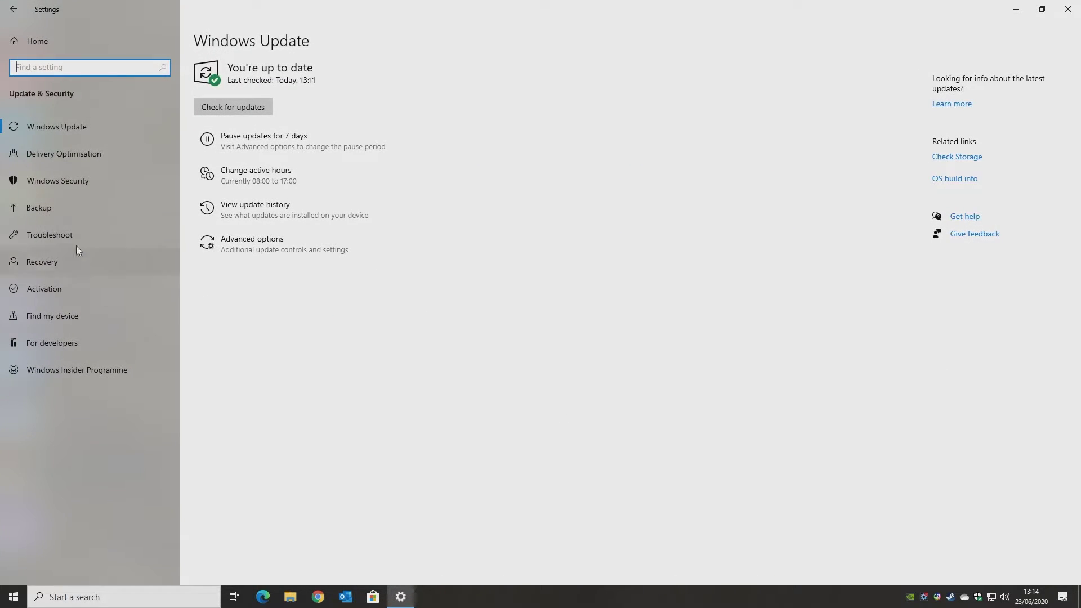
pyautogui.click(115, 270)
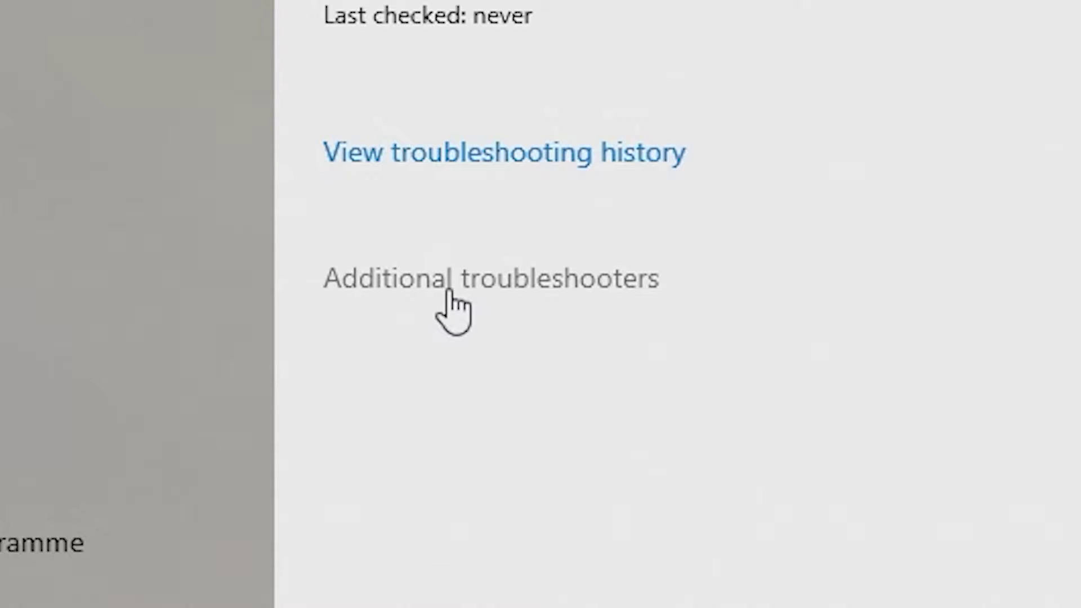
pyautogui.click(449, 292)
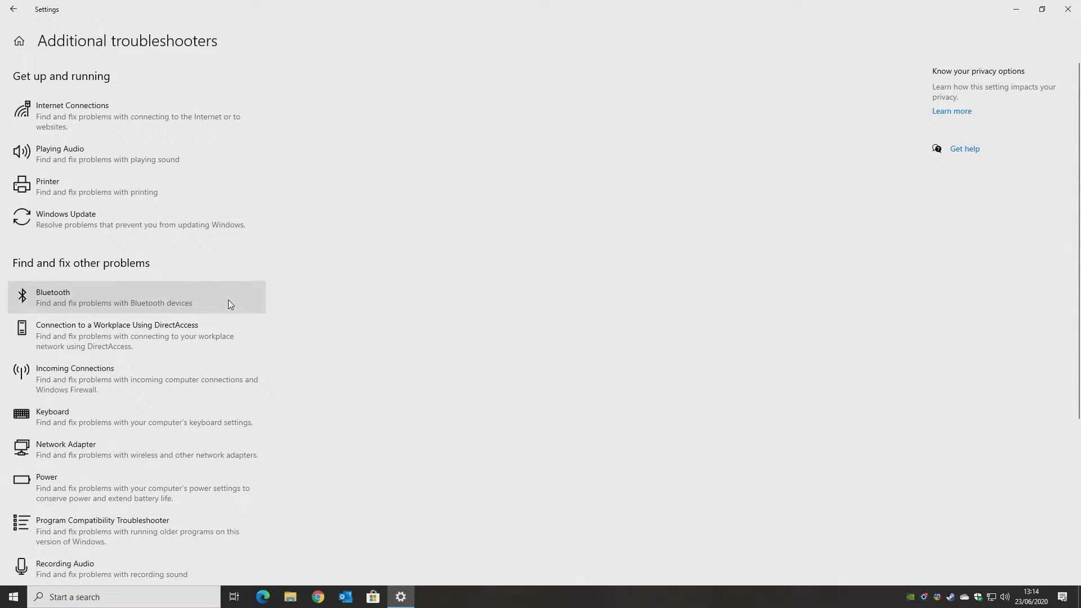
pyautogui.scroll(-4, 286, 337)
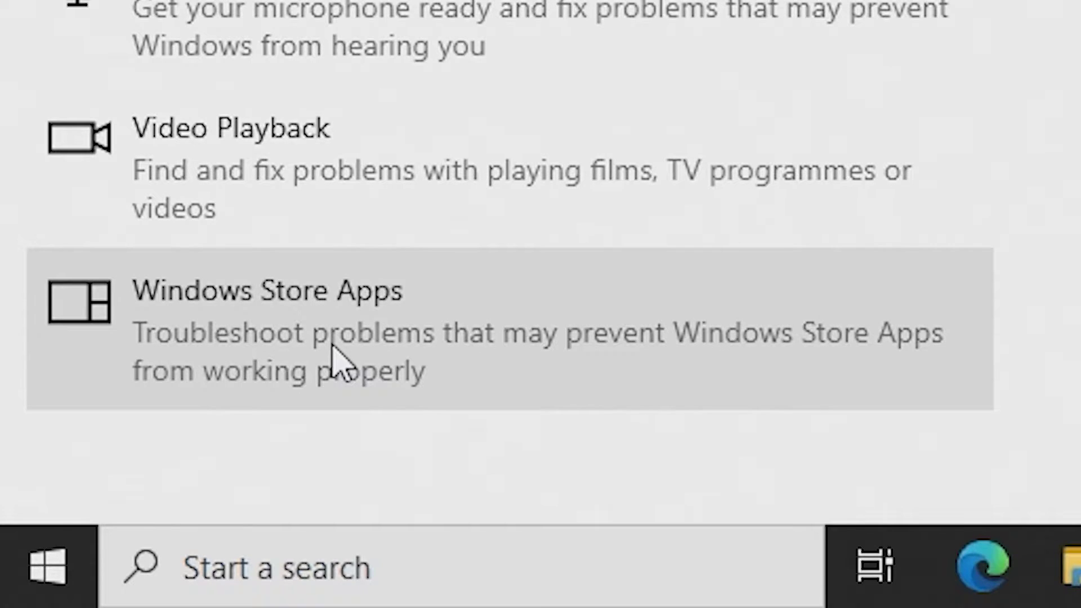
# Run the Windows Store Apps troubleshooter, which finds no problem, then close it and Settings
pyautogui.click(332, 347)
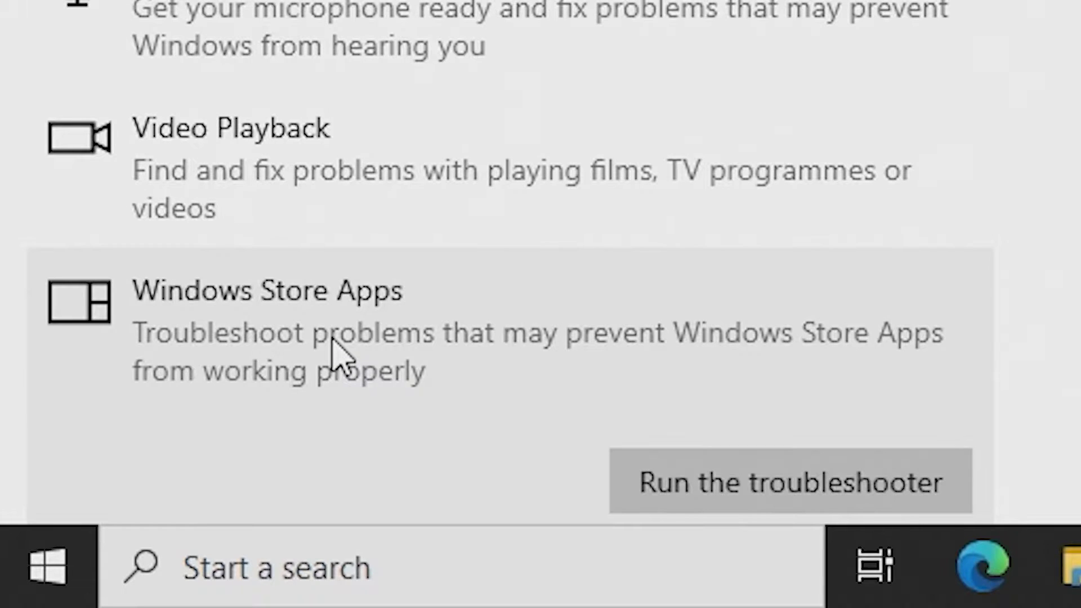
pyautogui.click(749, 492)
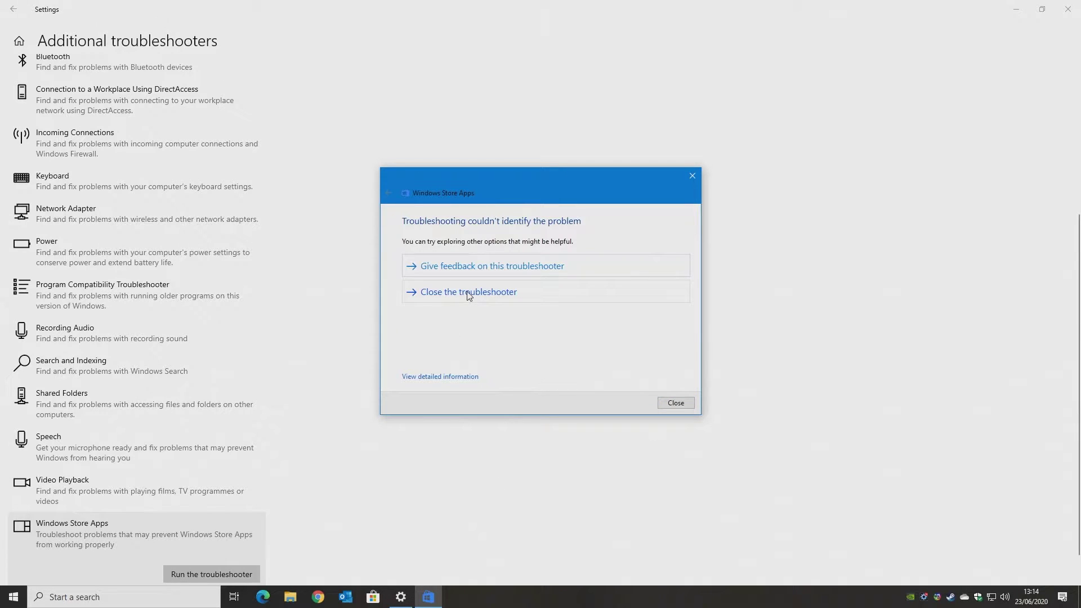
pyautogui.click(469, 292)
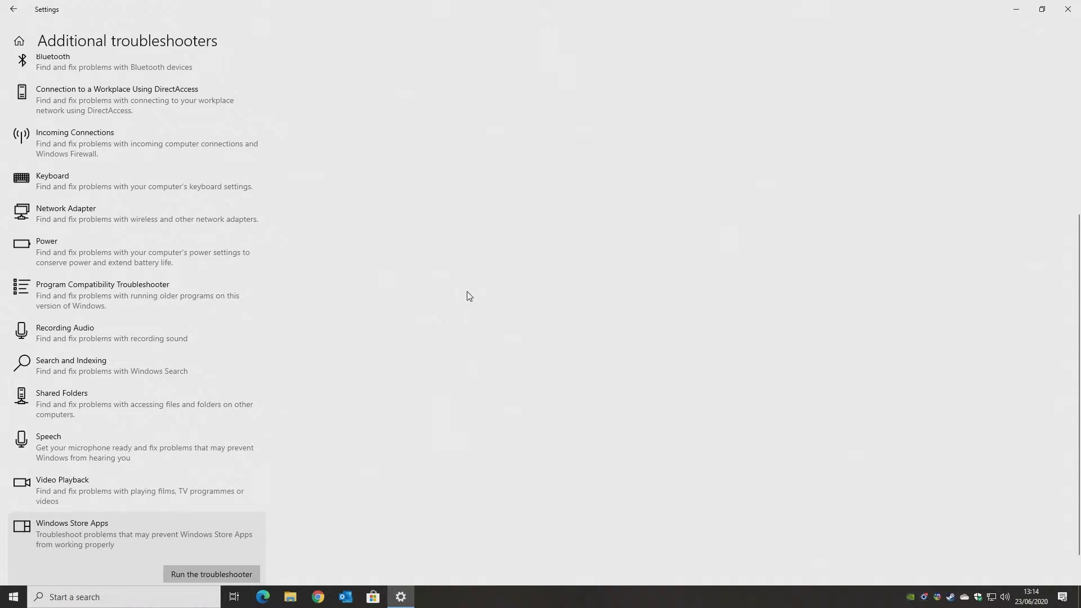
pyautogui.click(1066, 14)
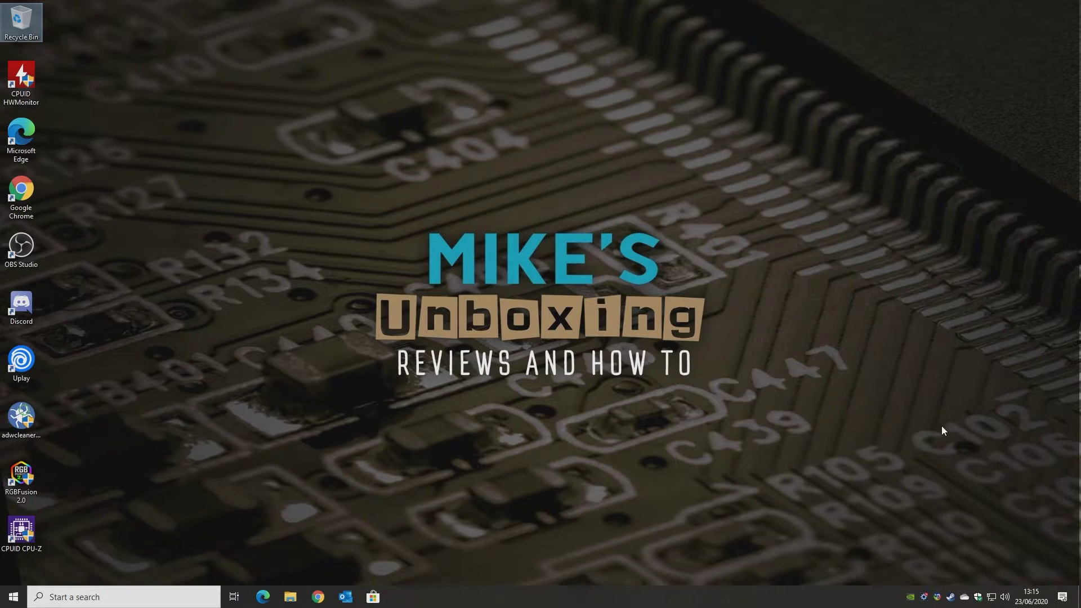
# Toggle Set time automatically off and on, enable automatic time zone, and sync with time.windows.com
pyautogui.rightClick(1031, 597)
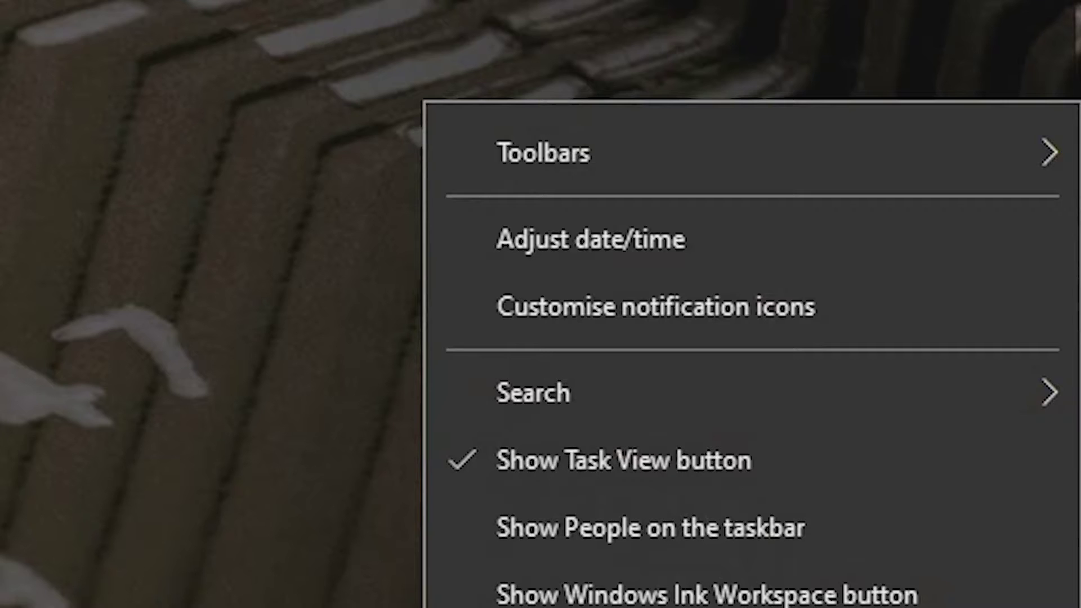
pyautogui.click(559, 248)
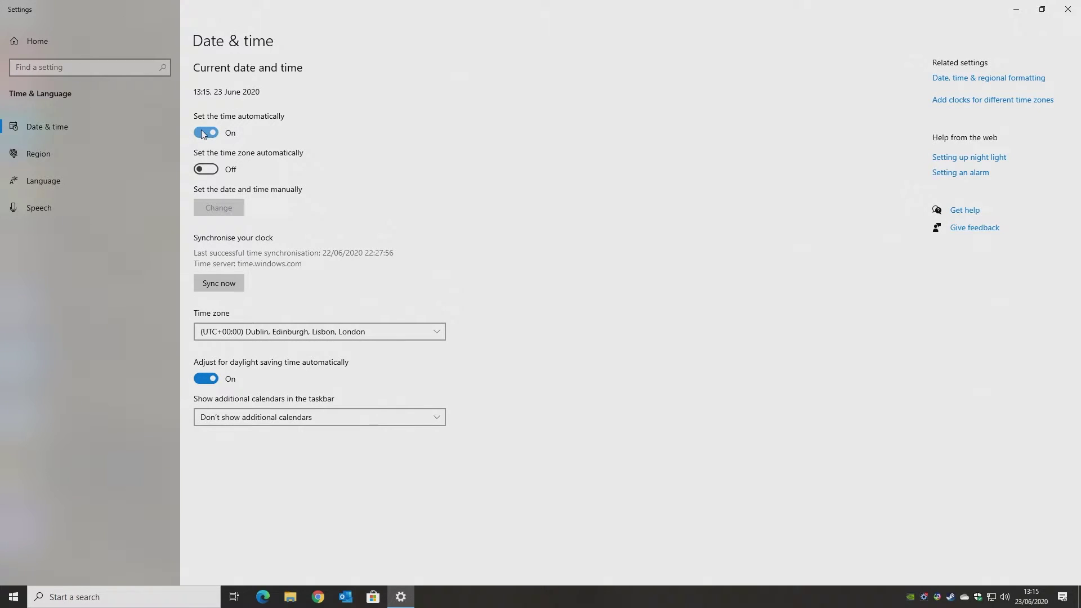
pyautogui.click(202, 134)
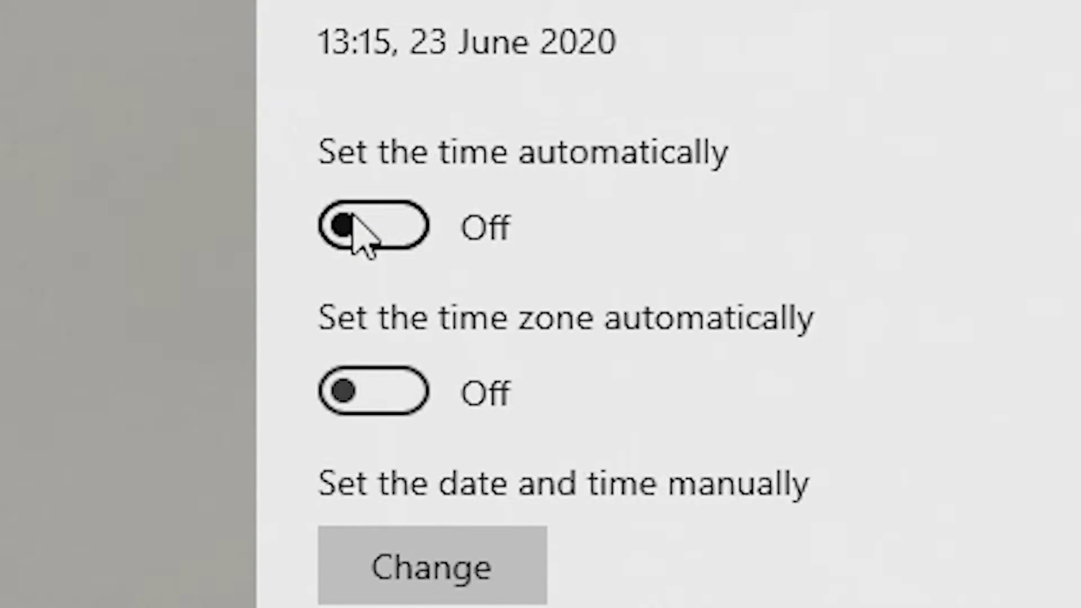
pyautogui.click(354, 230)
pyautogui.click(360, 394)
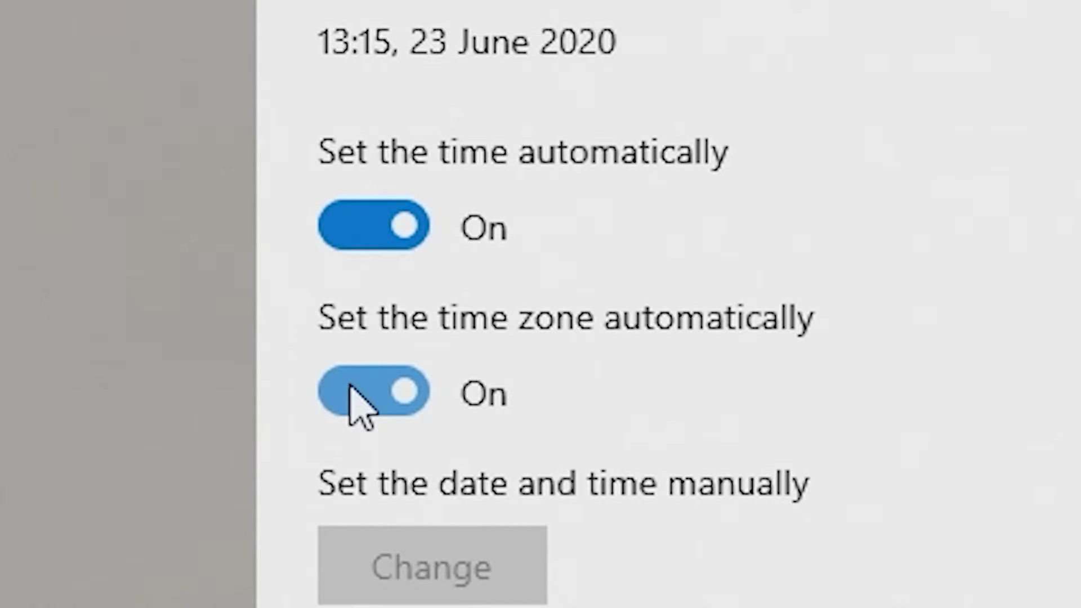
pyautogui.click(216, 287)
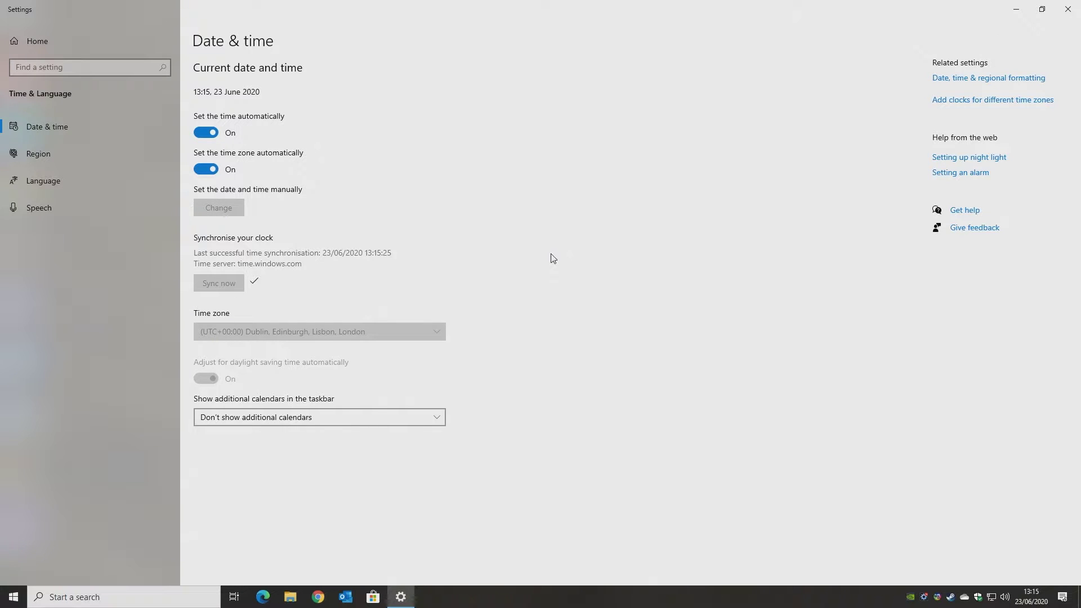
# Reopen Settings and go to the Microsoft Store app's Advanced options under Apps
pyautogui.hotkey('alt', 'F4')
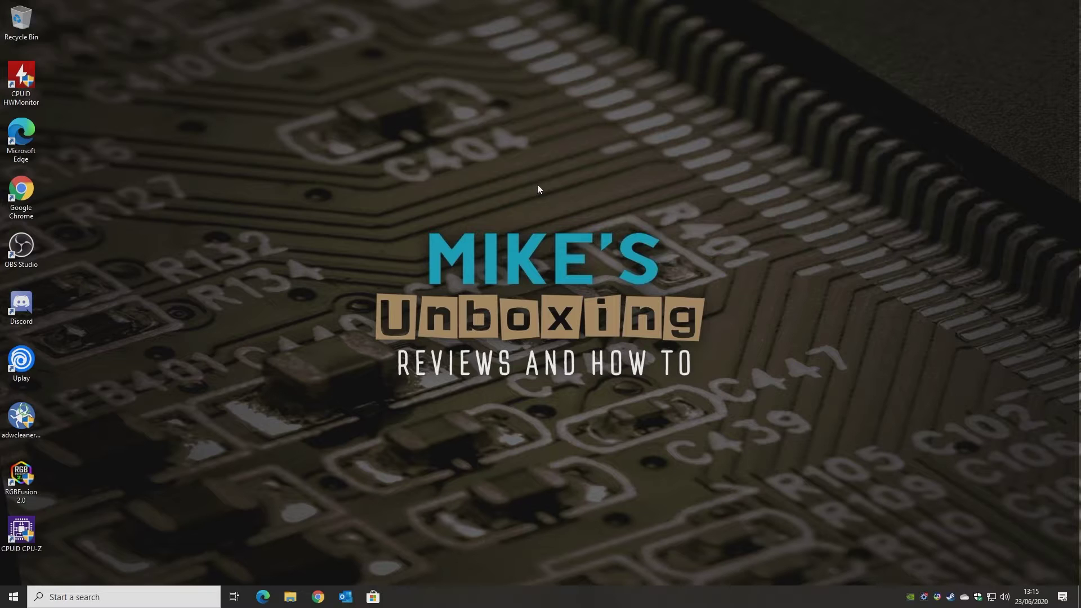
pyautogui.press('super+i')
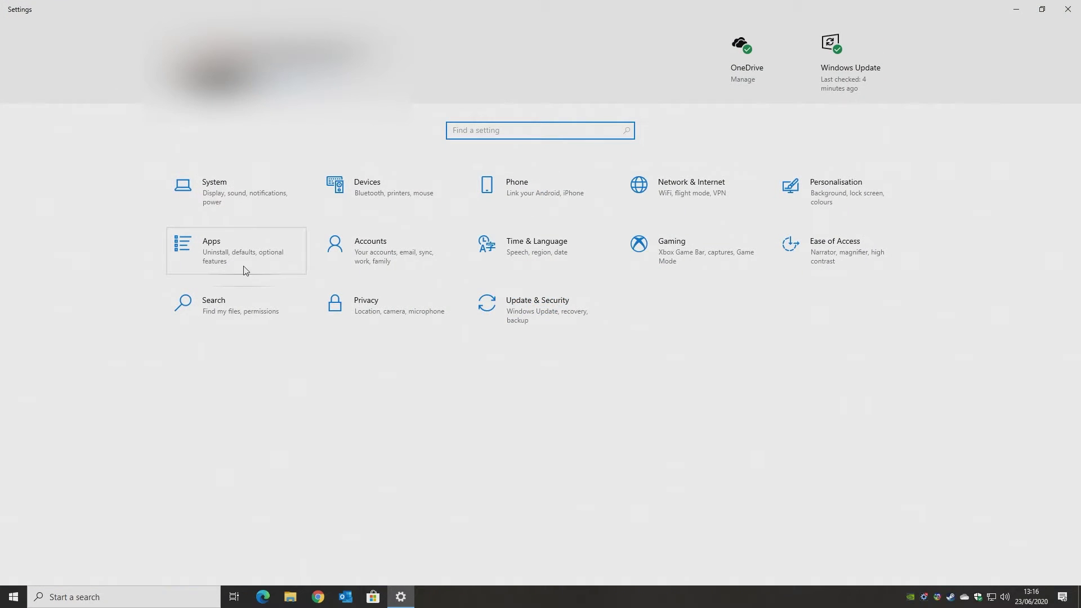
pyautogui.click(243, 263)
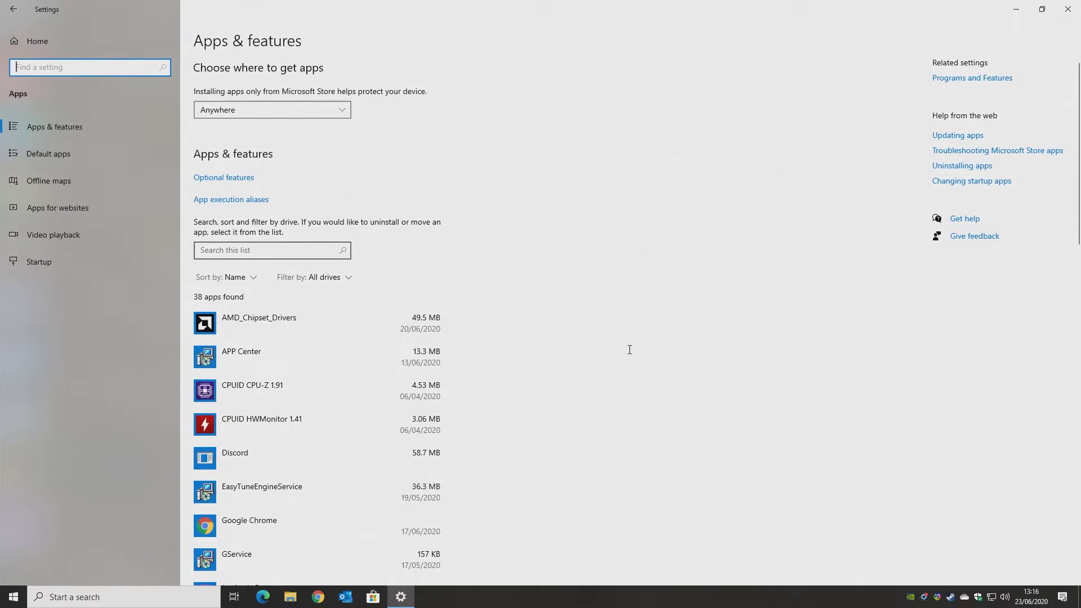
pyautogui.scroll(-12, 315, 422)
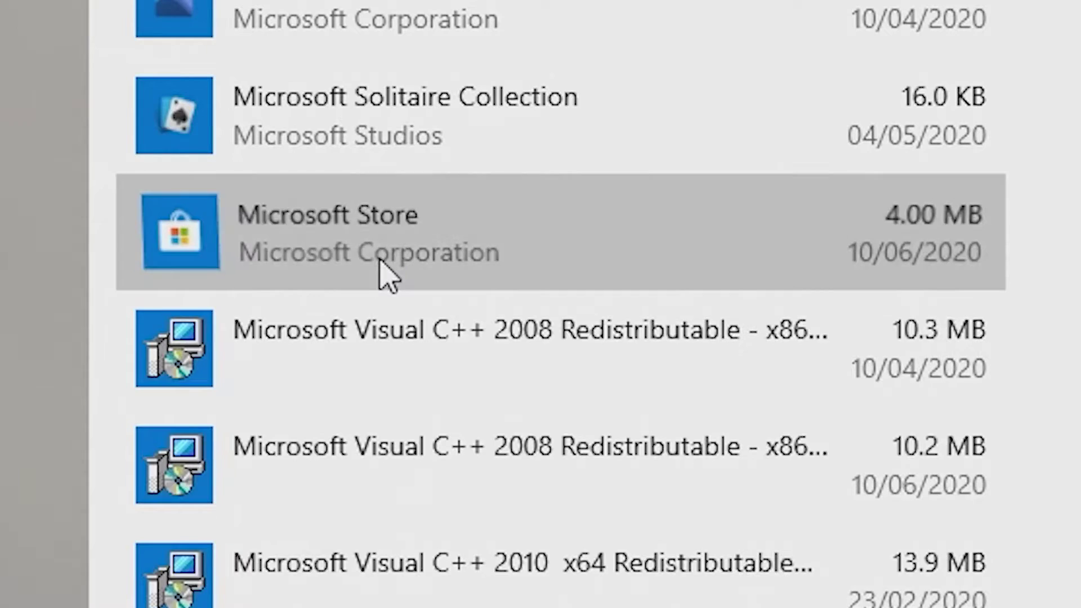
pyautogui.click(384, 275)
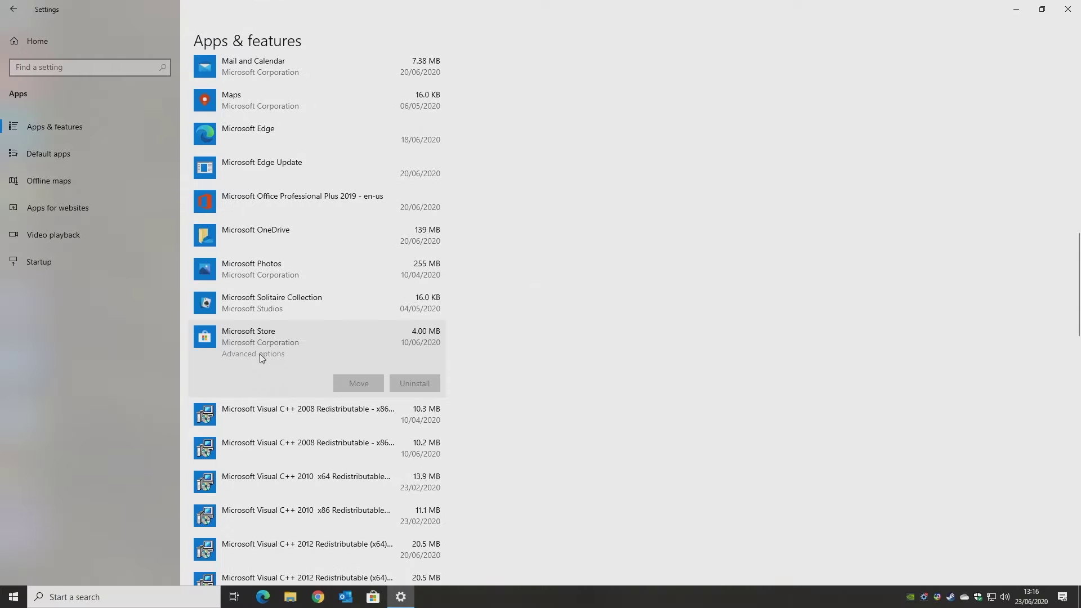
pyautogui.click(261, 356)
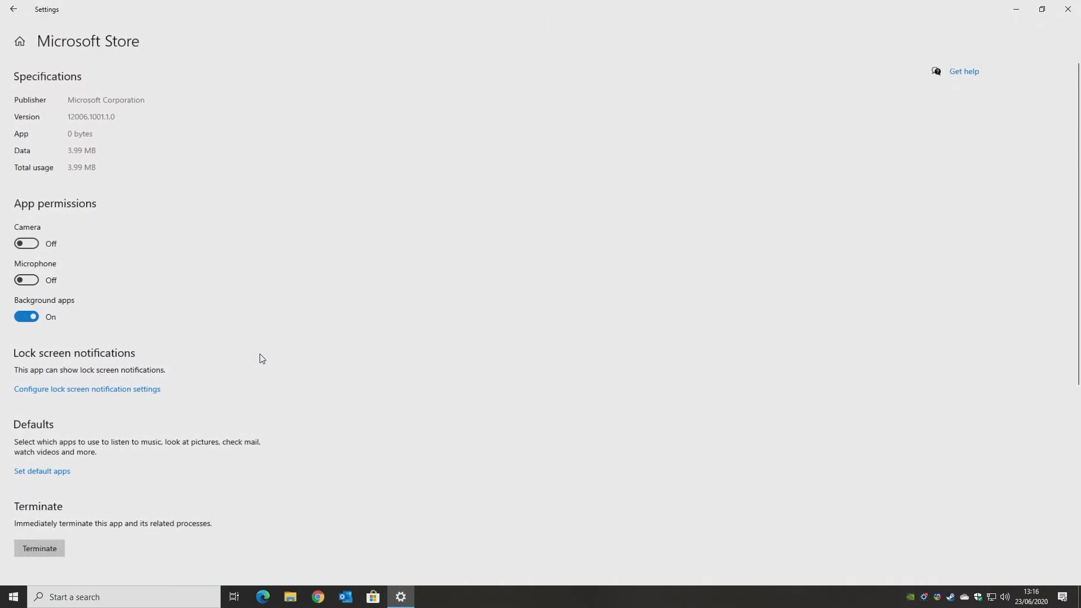
# Reset the Microsoft Store app's data, confirm the reset, and close Settings
pyautogui.scroll(-5, 265, 361)
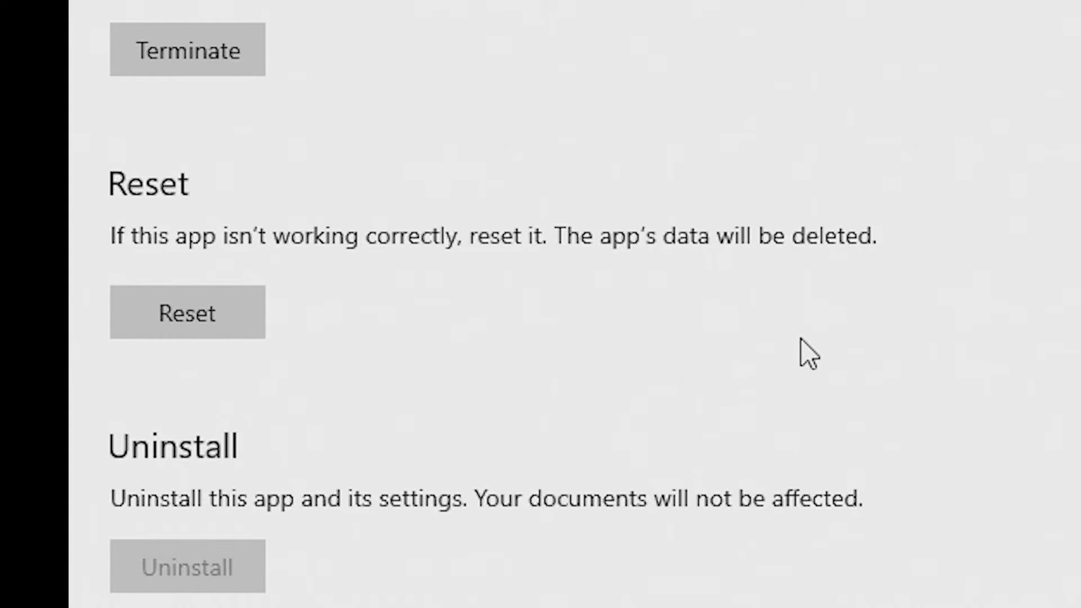
pyautogui.click(190, 318)
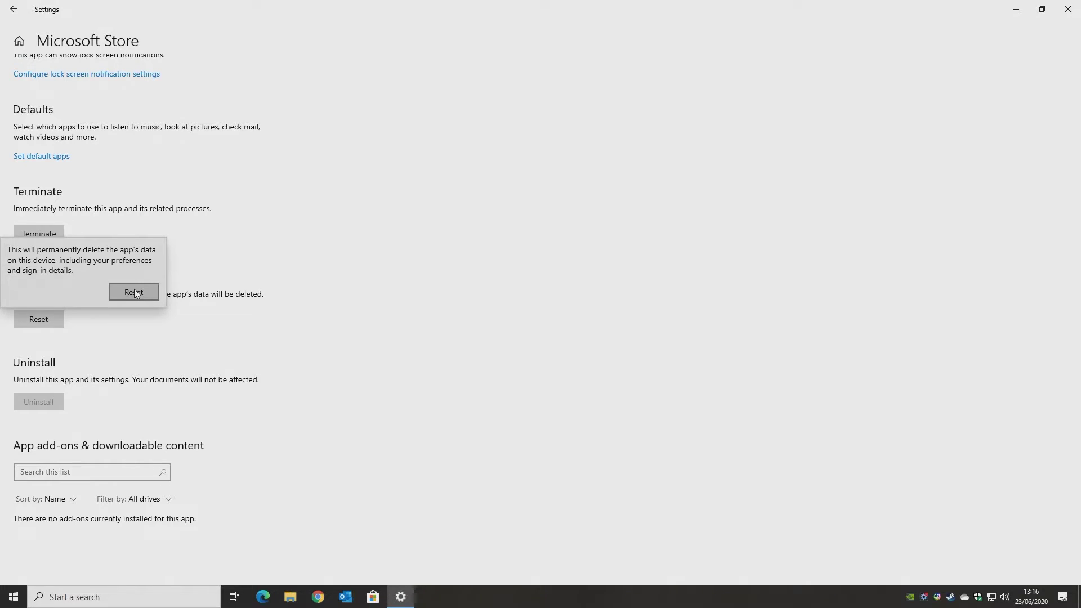
pyautogui.click(134, 291)
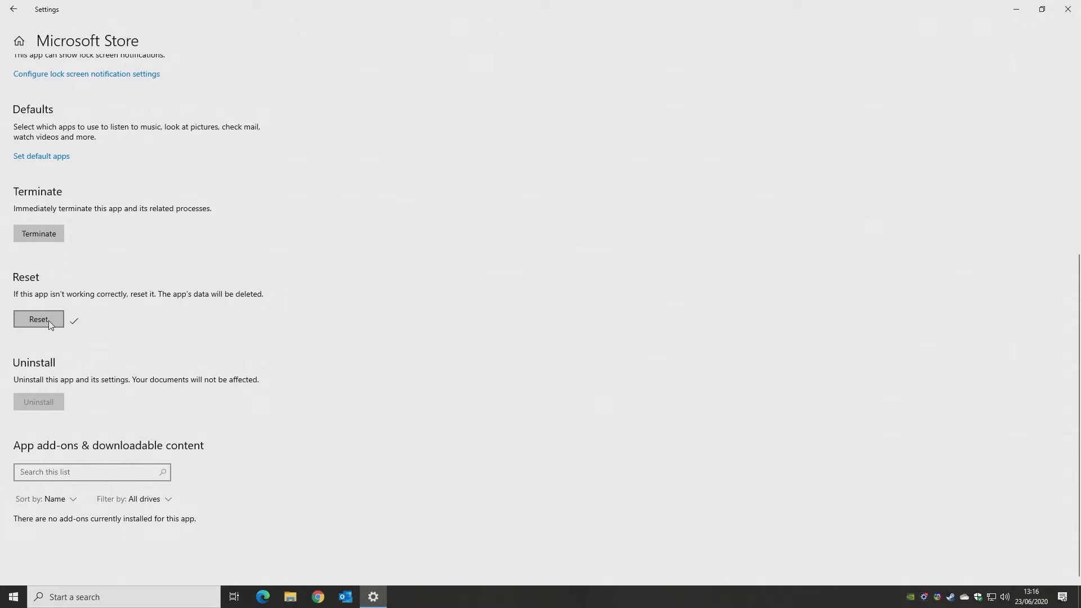
pyautogui.click(1069, 9)
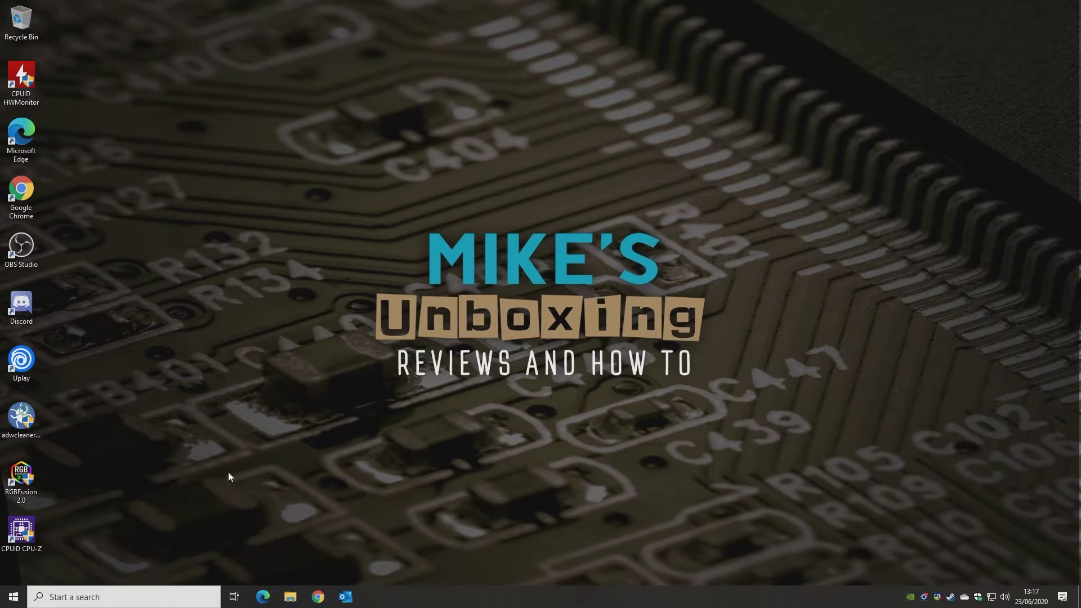
# Run wsreset.exe from the Run dialog to clear the Store cache
pyautogui.press('super+r')
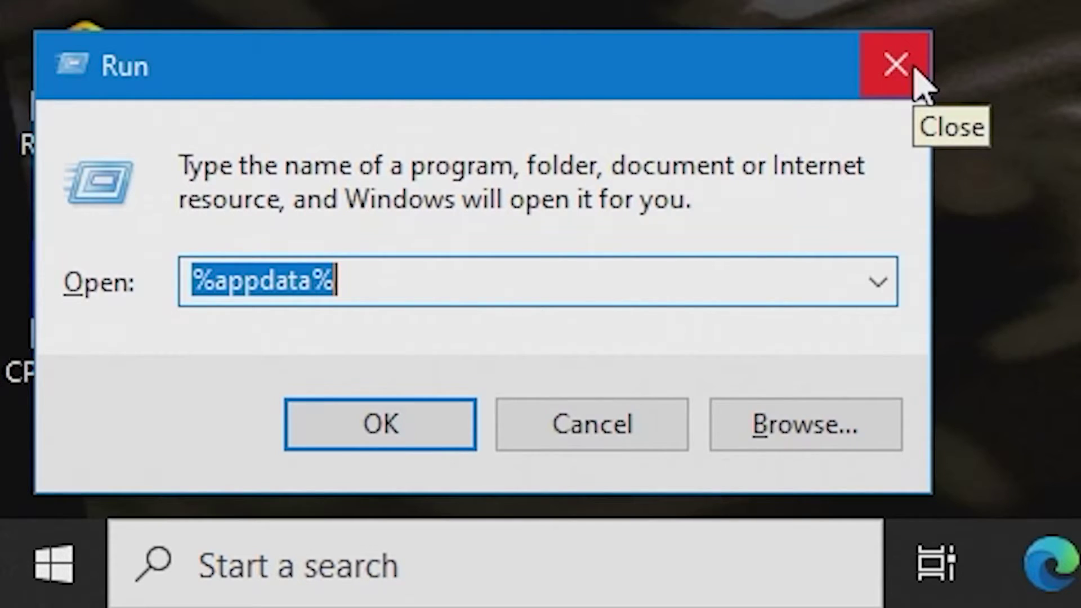
pyautogui.write('wsrest')
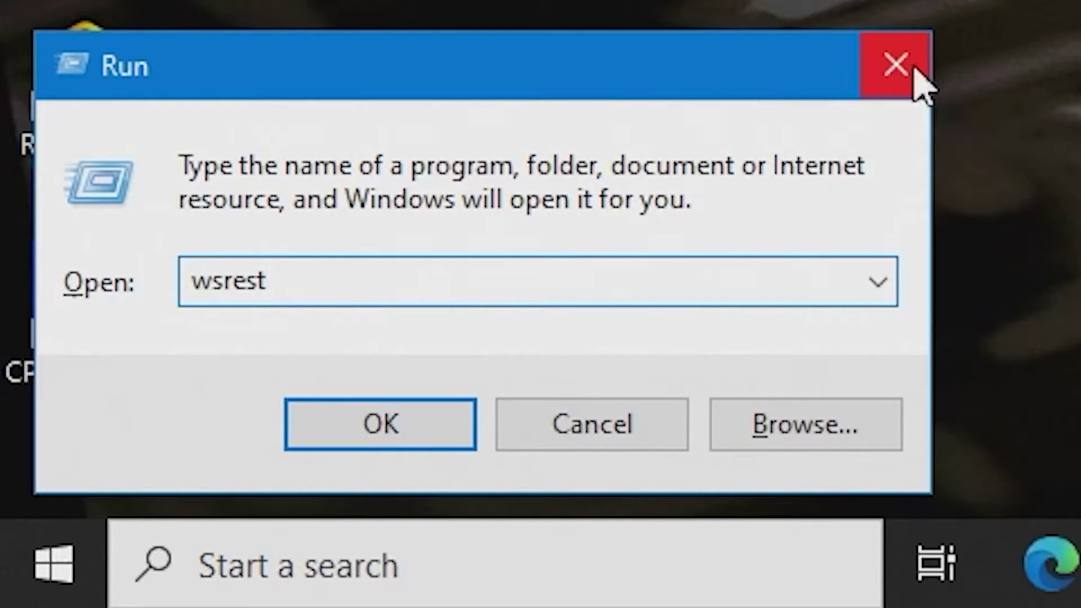
pyautogui.press('BackSpace')
pyautogui.write('et.exe')
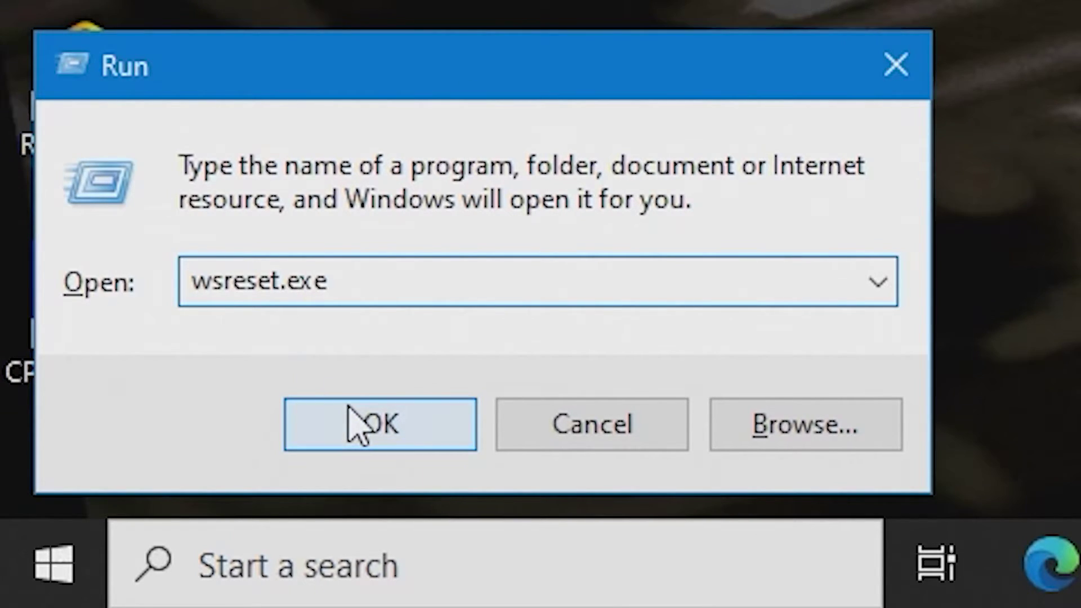
pyautogui.click(374, 434)
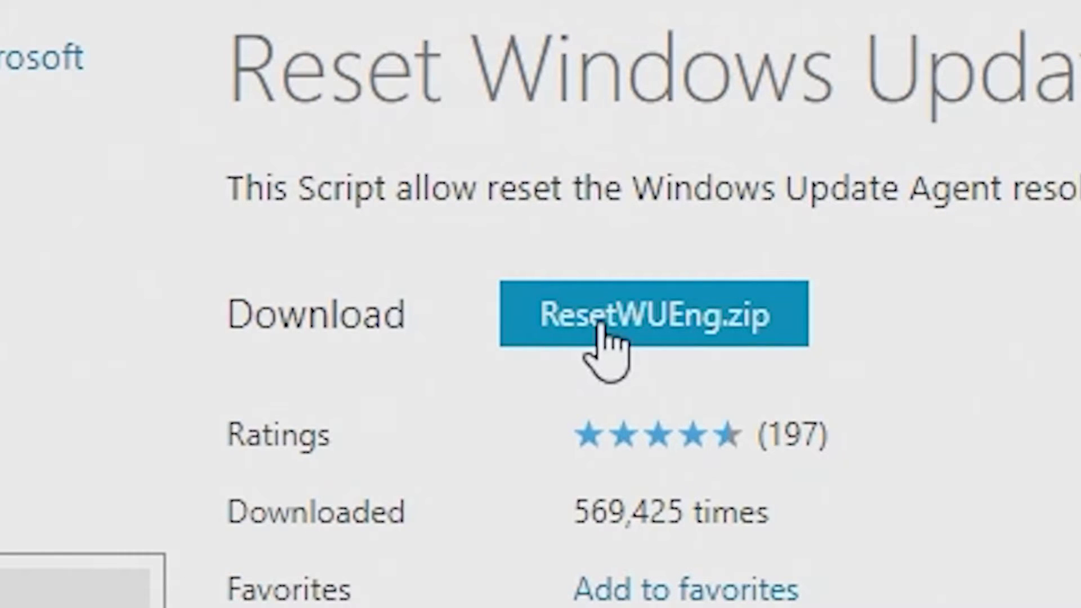
# Download ResetWUEng.zip after accepting the MIT licence, save it to the Desktop, and show it in its folder
pyautogui.click(601, 327)
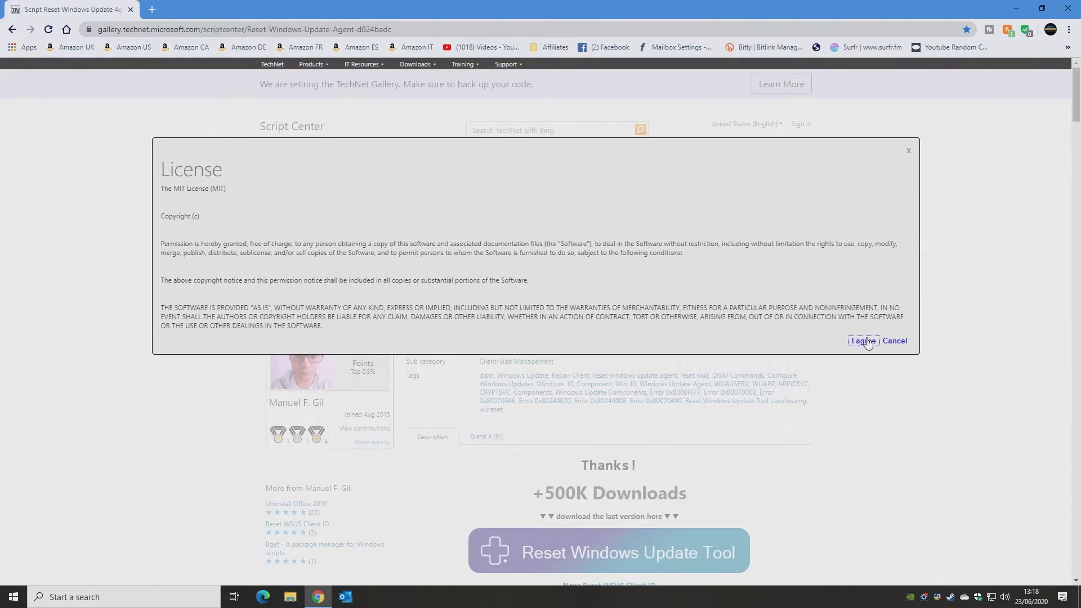
pyautogui.click(864, 341)
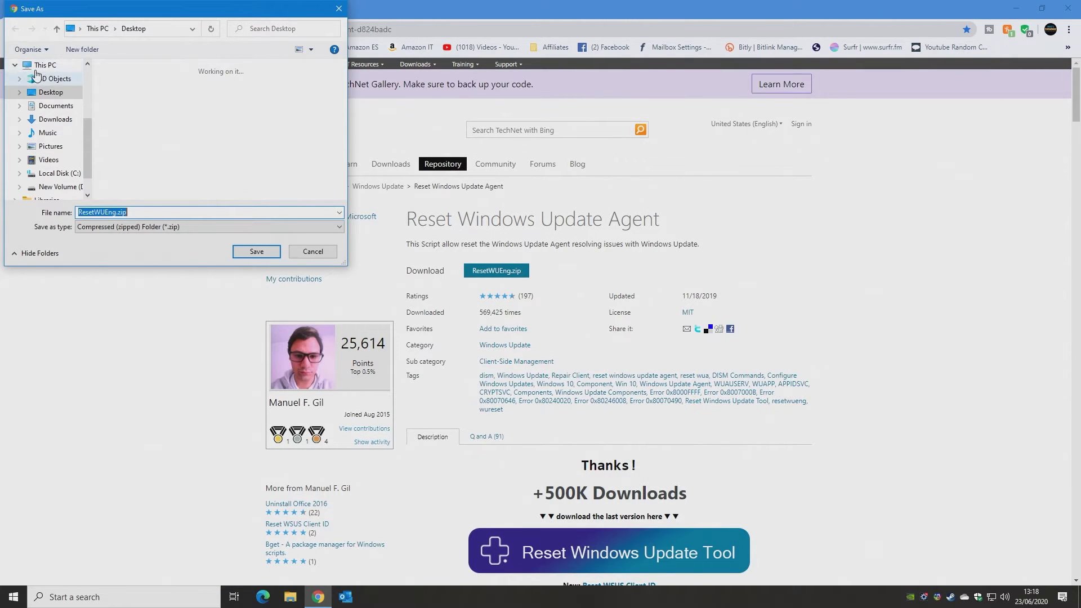
pyautogui.click(248, 253)
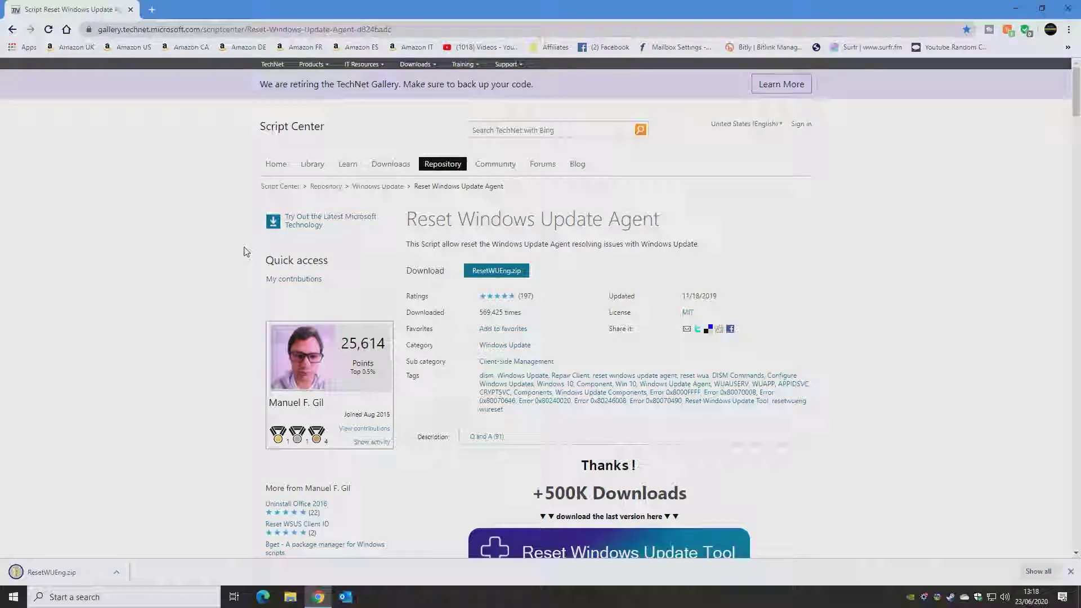
pyautogui.click(117, 573)
pyautogui.click(550, 295)
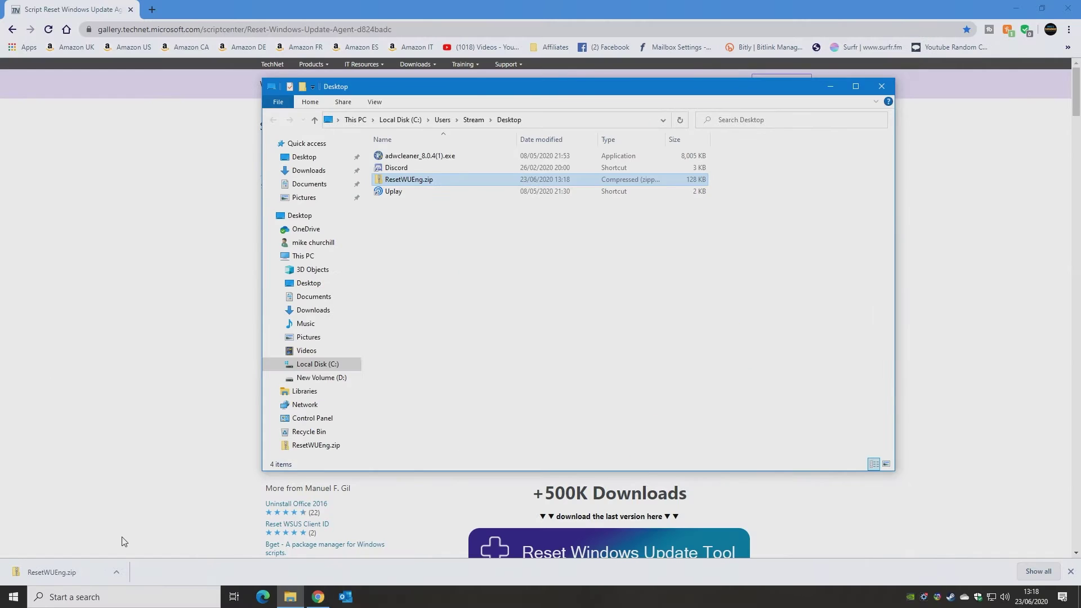
# Extract ResetWUEng.zip into a ResetWUEng folder
pyautogui.rightClick(414, 185)
pyautogui.click(435, 219)
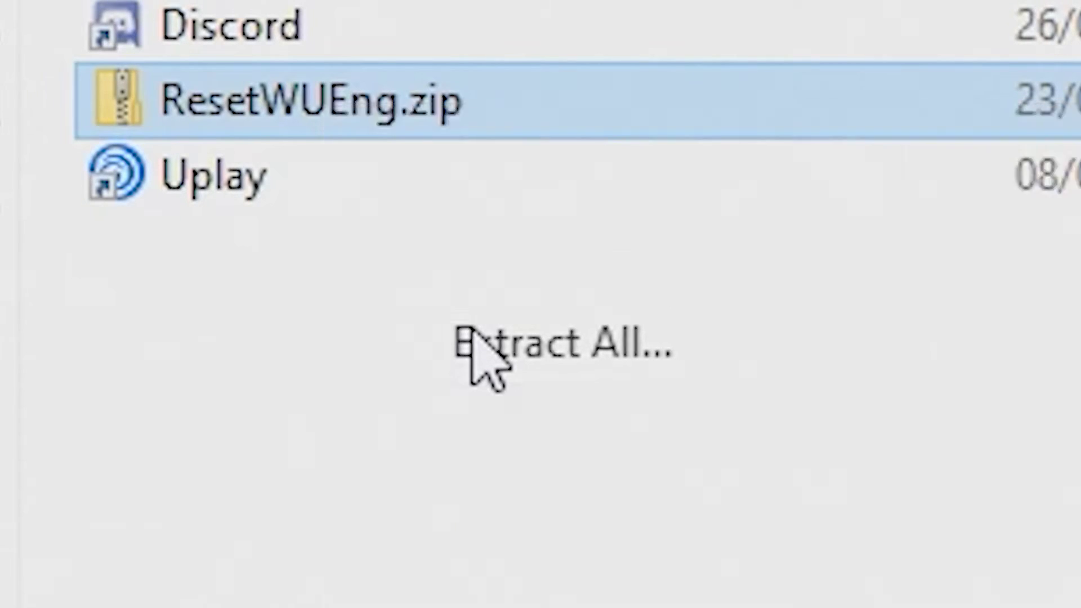
pyautogui.click(642, 407)
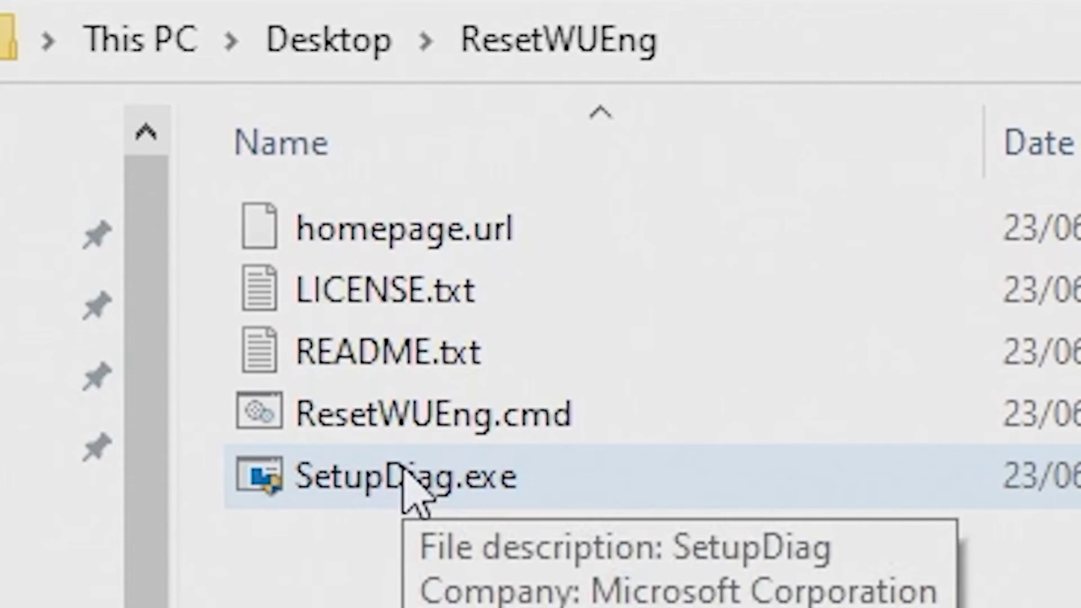
# Launch SetupDiag.exe with administrator approval, then close both Explorer windows and the browser
pyautogui.click(404, 470)
pyautogui.doubleClick(404, 474)
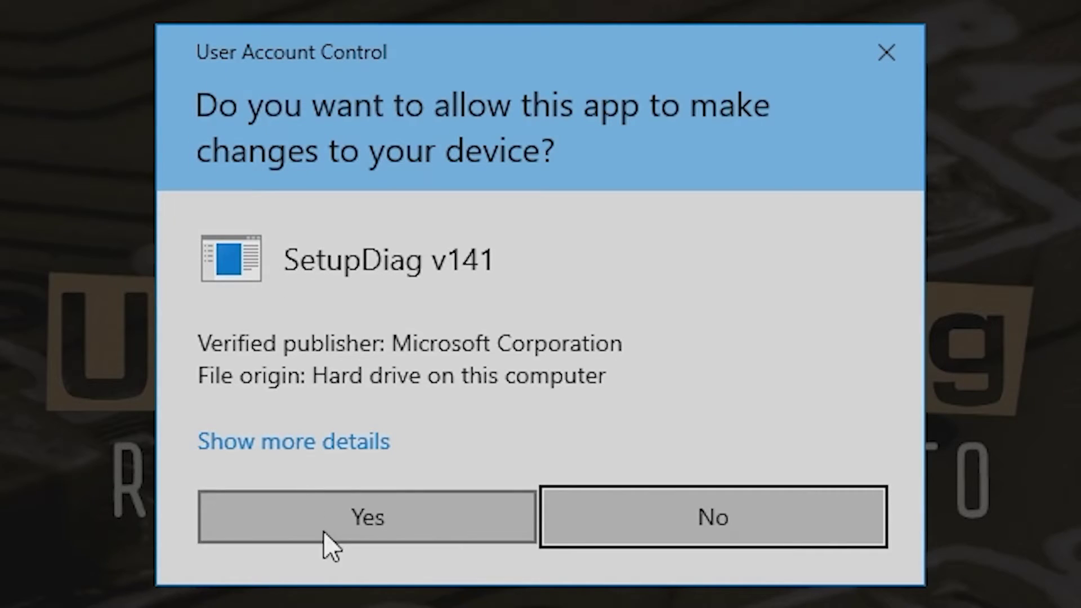
pyautogui.click(342, 521)
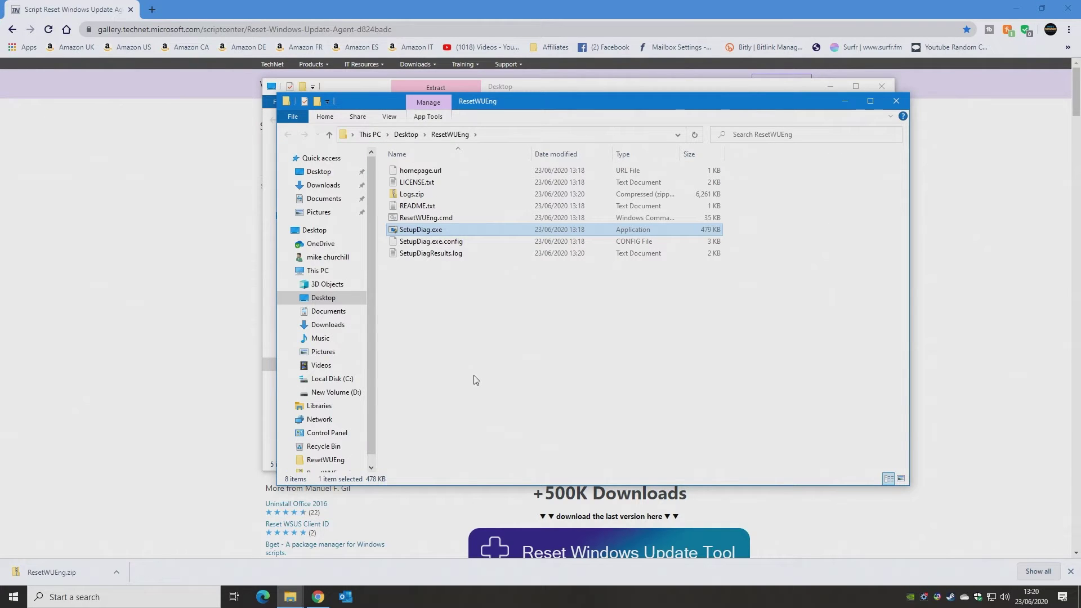
pyautogui.click(896, 101)
pyautogui.click(882, 88)
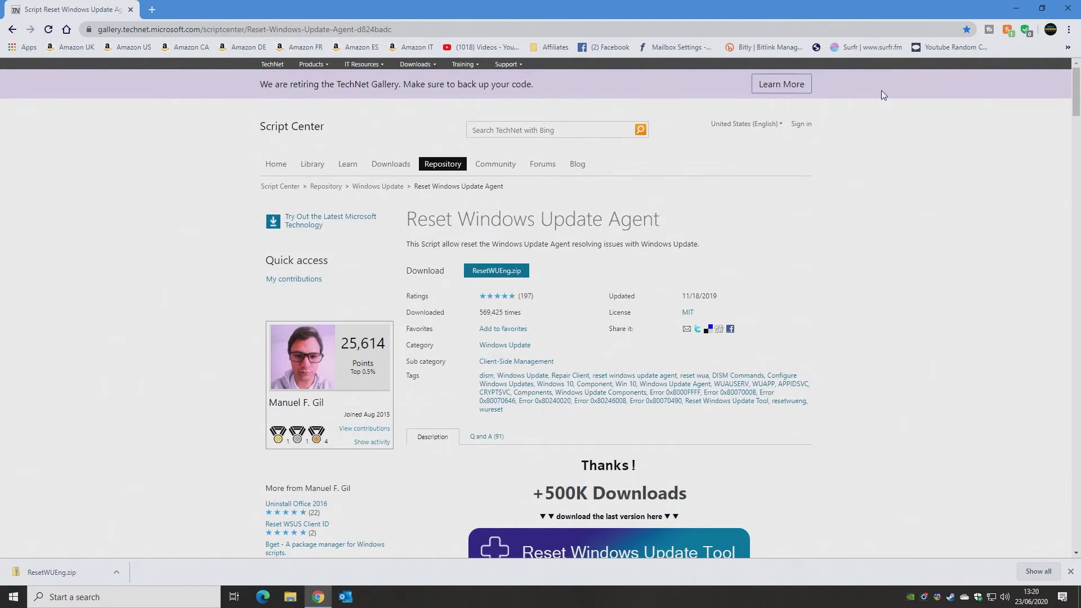
pyautogui.click(1068, 9)
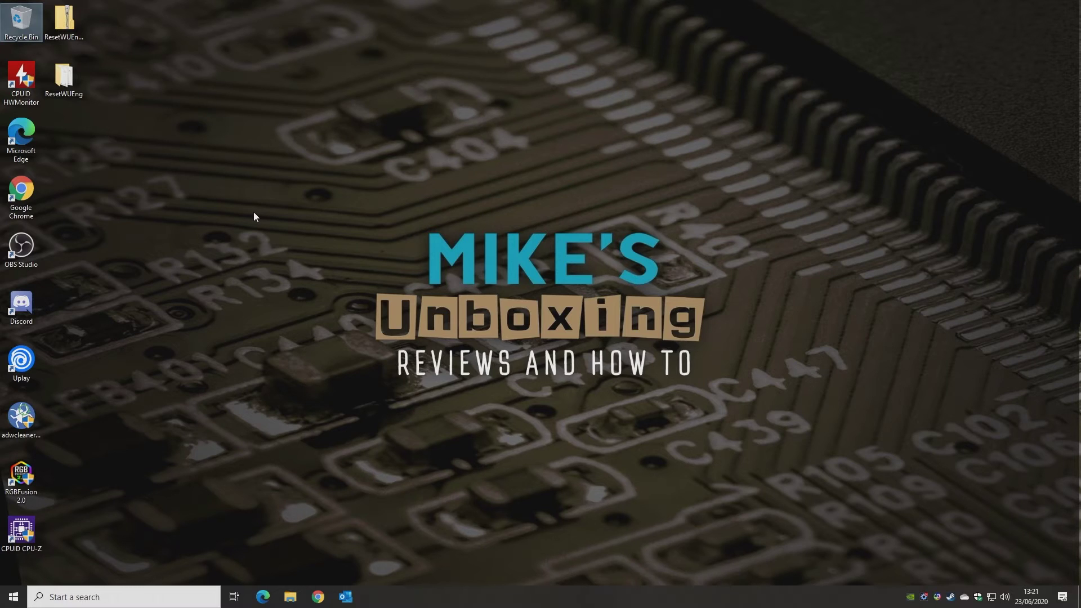
# Find the proxy settings via a 'proxy' search and leave manual proxy and setup script off, auto-detect on
pyautogui.press('super+i')
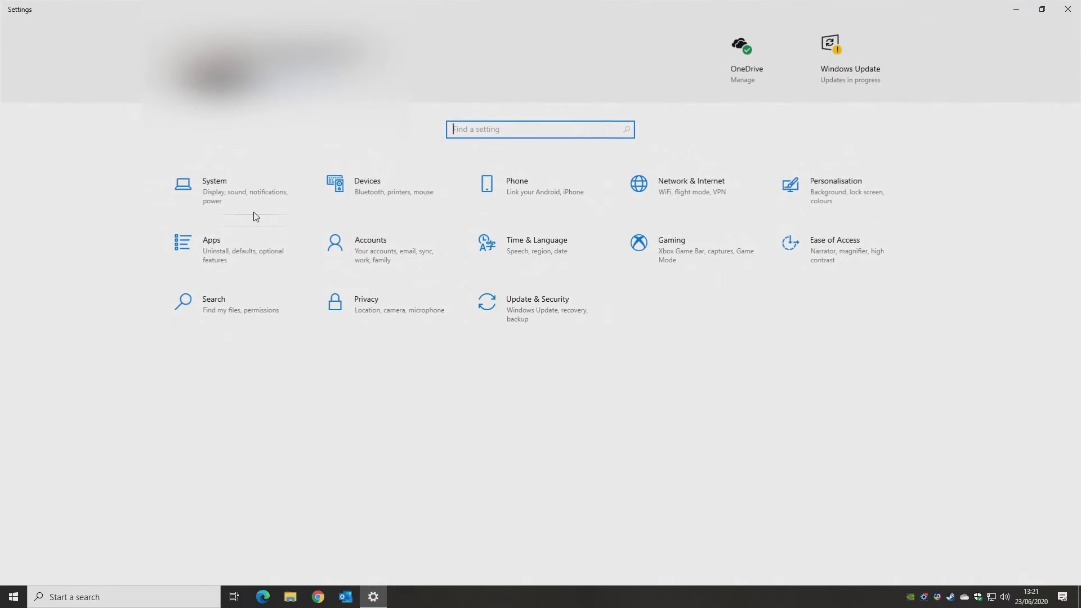
pyautogui.write('proxy')
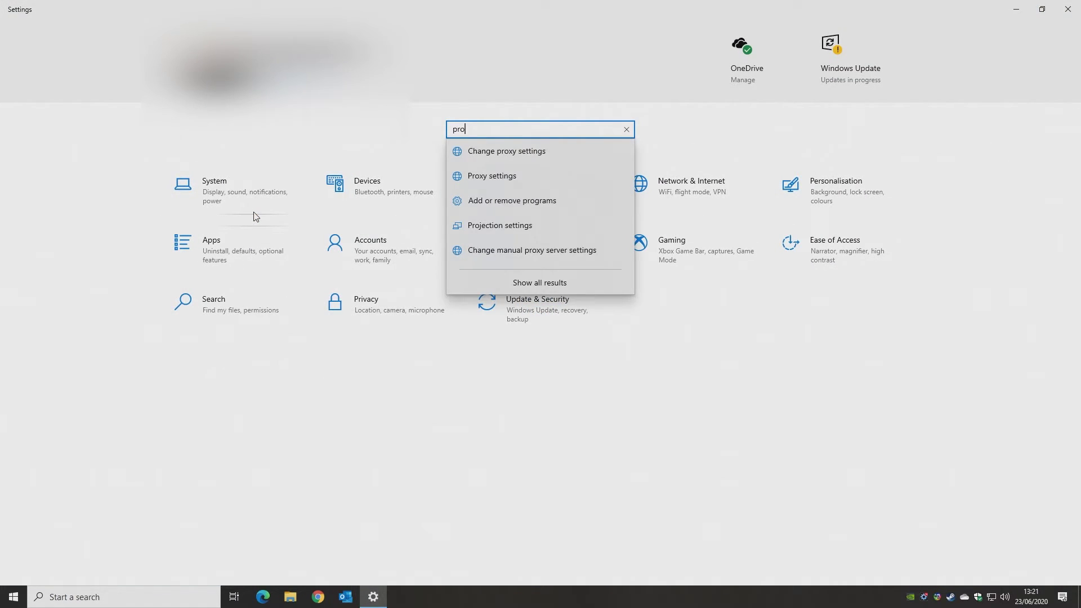
pyautogui.click(485, 151)
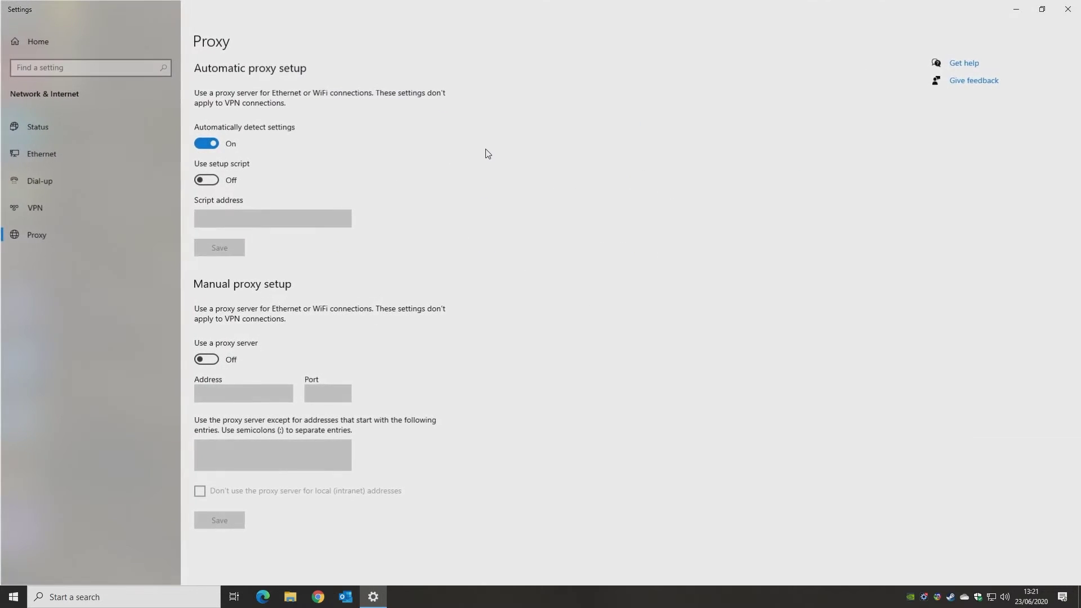
pyautogui.click(206, 360)
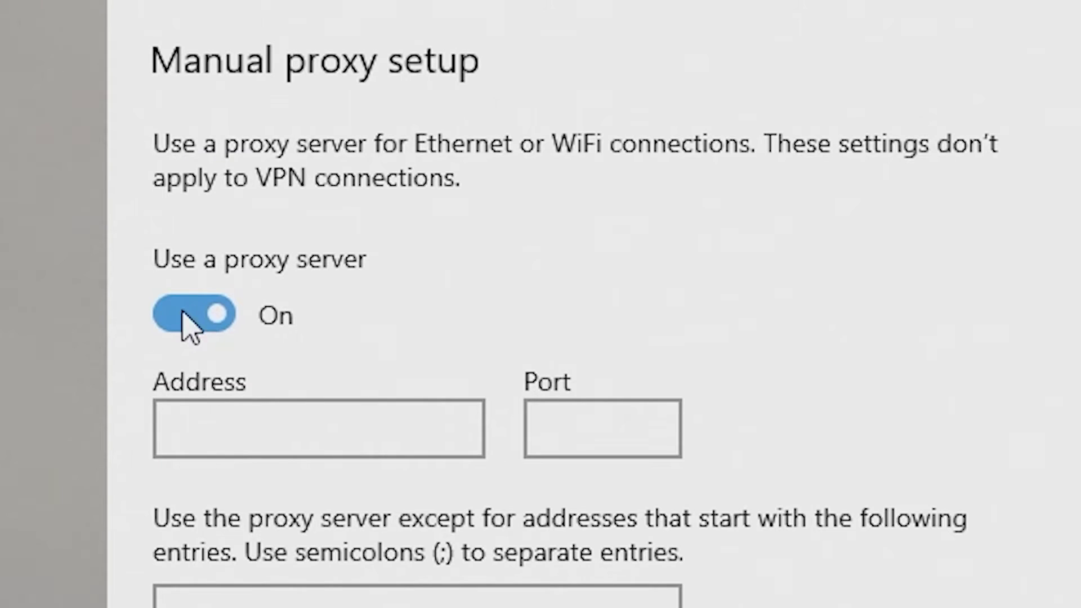
pyautogui.click(204, 360)
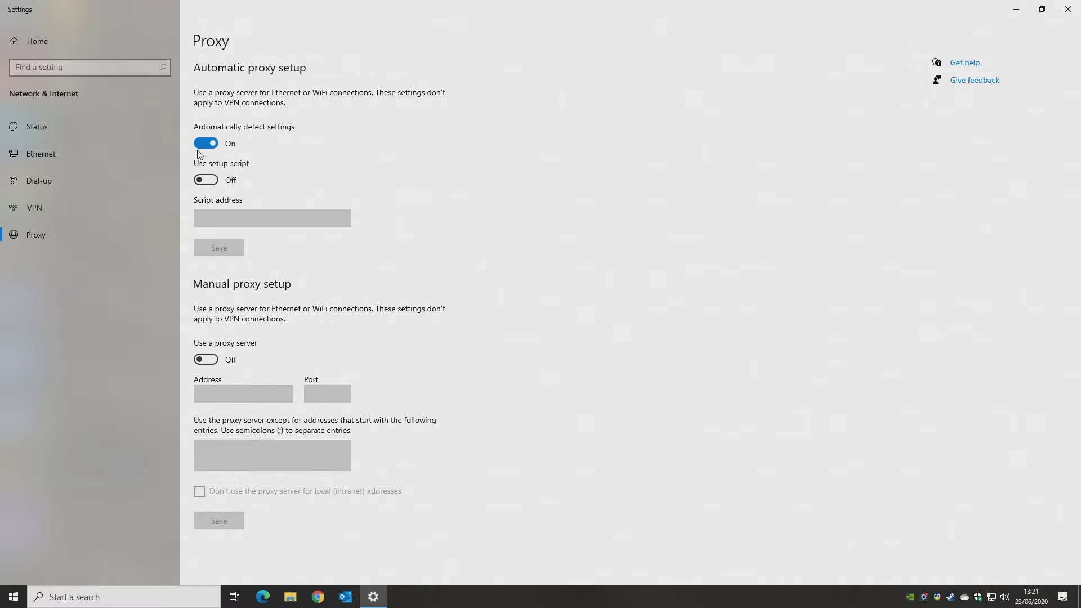
pyautogui.click(207, 182)
pyautogui.click(207, 181)
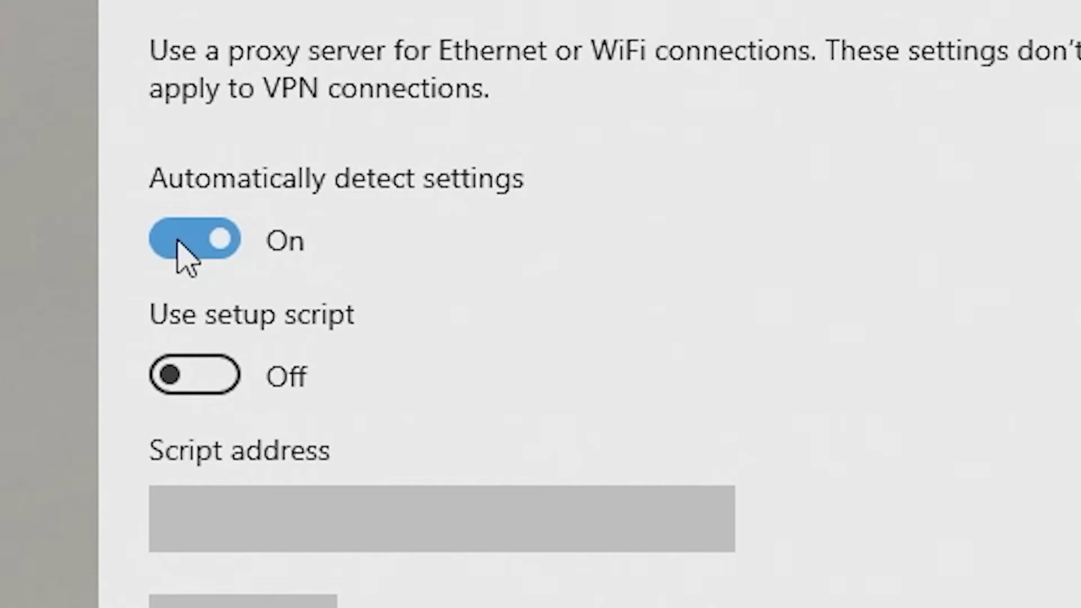
pyautogui.click(186, 258)
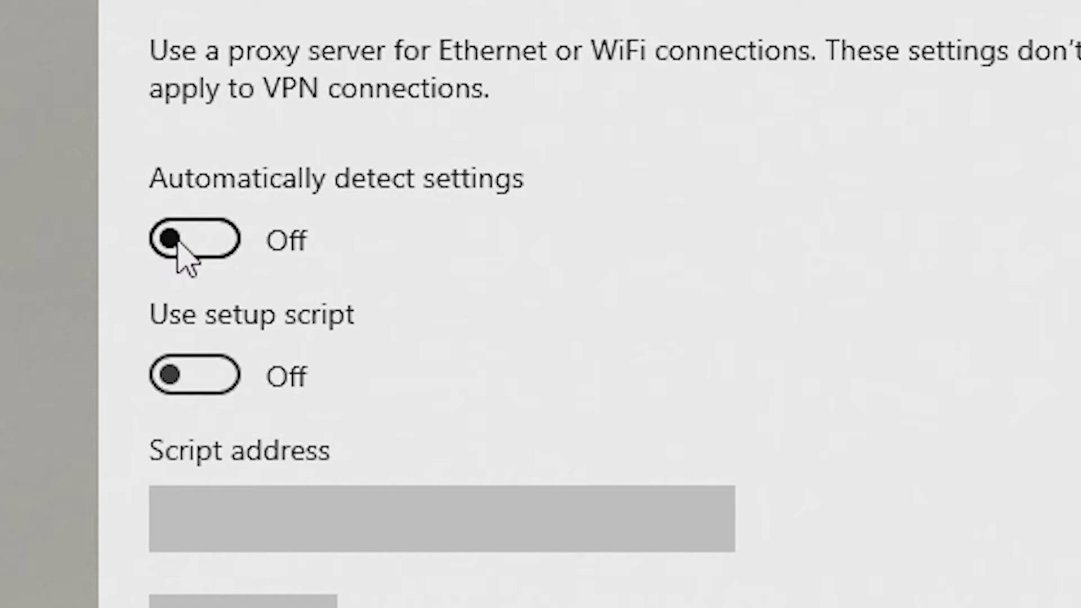
pyautogui.click(185, 258)
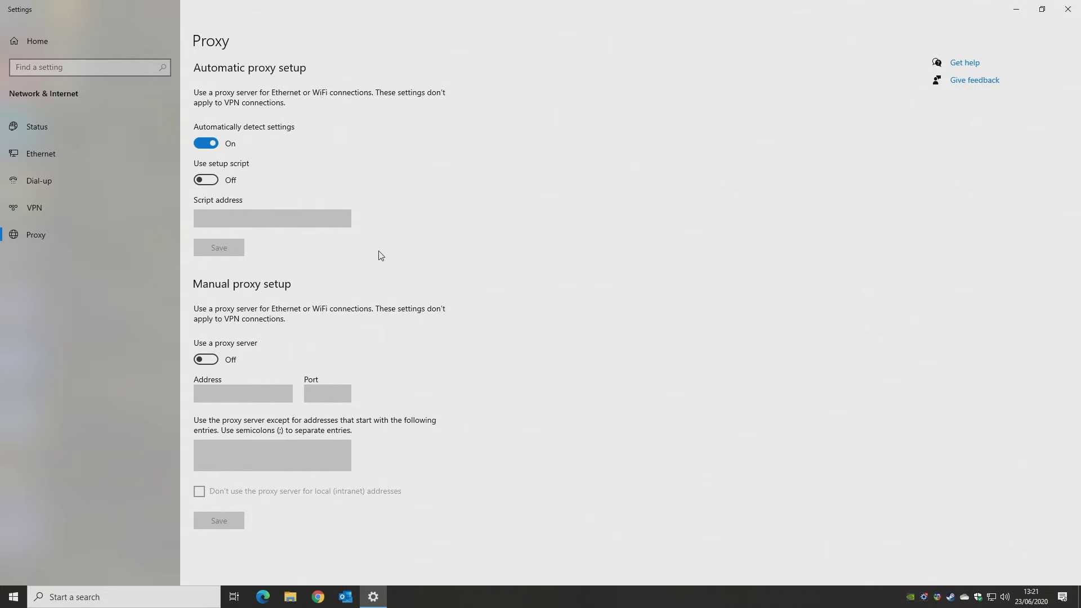
pyautogui.click(1068, 10)
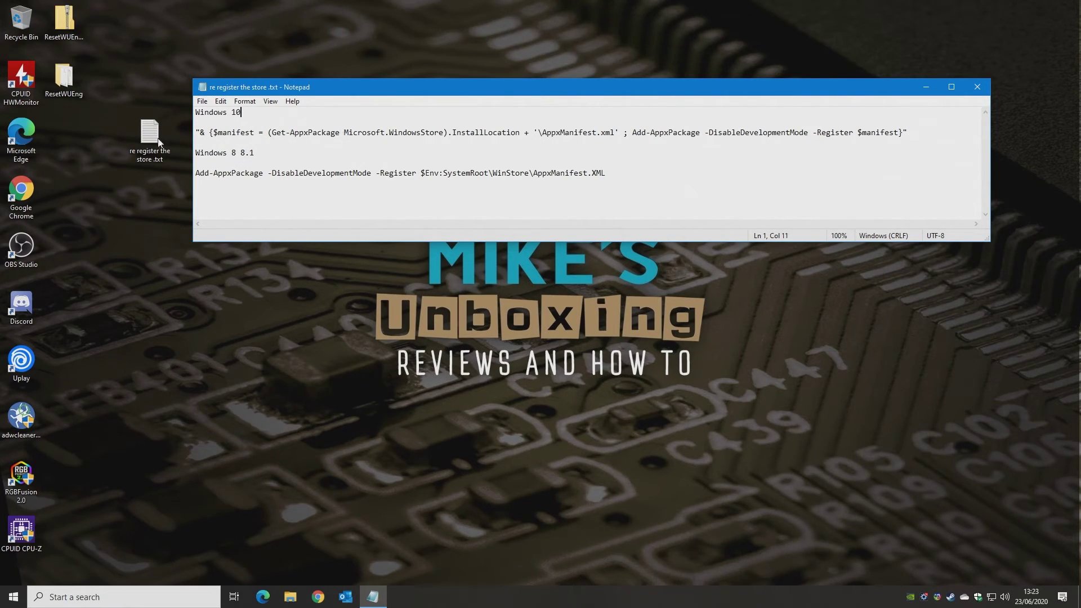
# Select and copy the Windows 10 Add-AppxPackage re-register command line in Notepad
pyautogui.moveTo(925, 135); pyautogui.dragTo(196, 135)
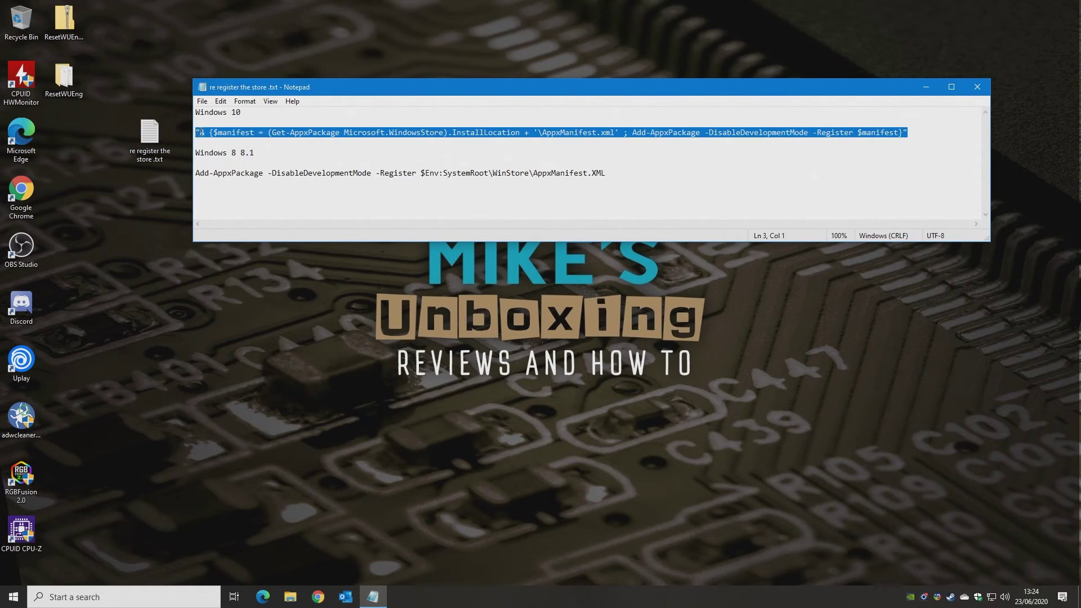
pyautogui.rightClick(196, 135)
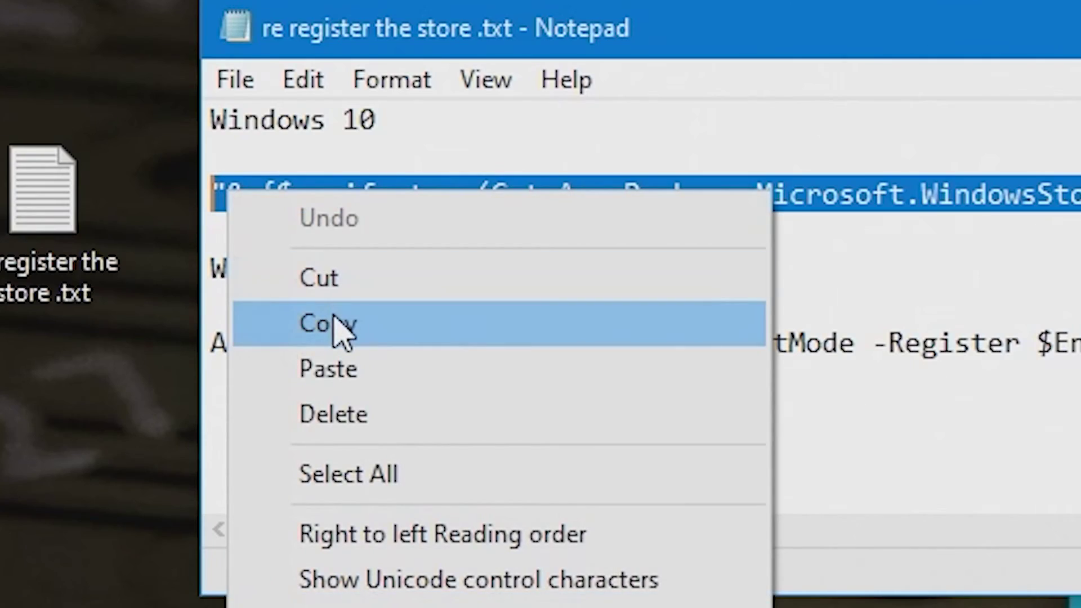
pyautogui.click(340, 330)
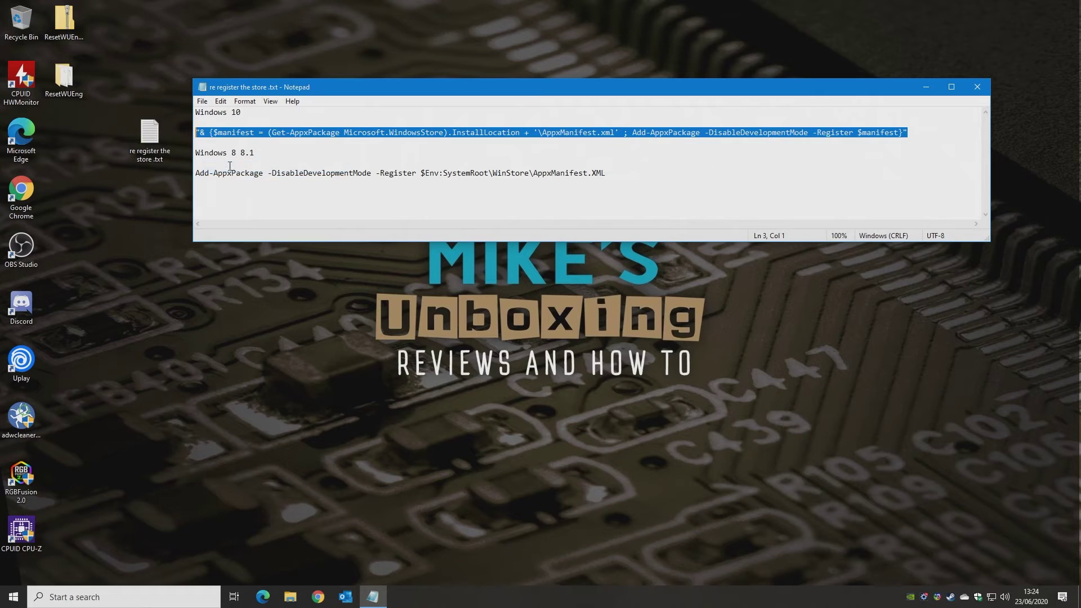
# Start Windows PowerShell as administrator, then paste and run the Windows 10 Store re-register command
pyautogui.click(84, 598)
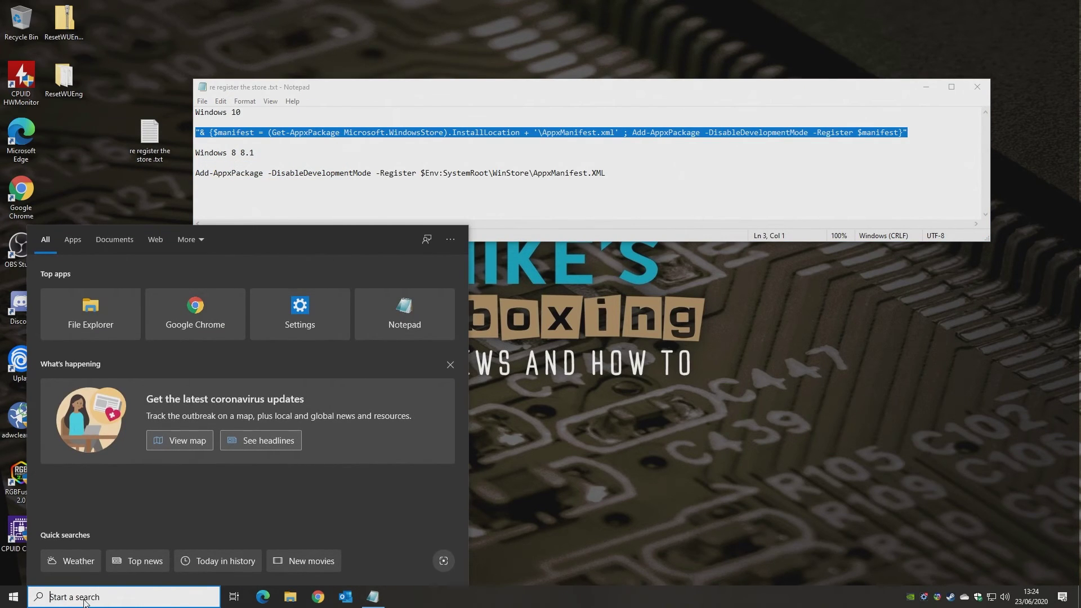
pyautogui.write('power')
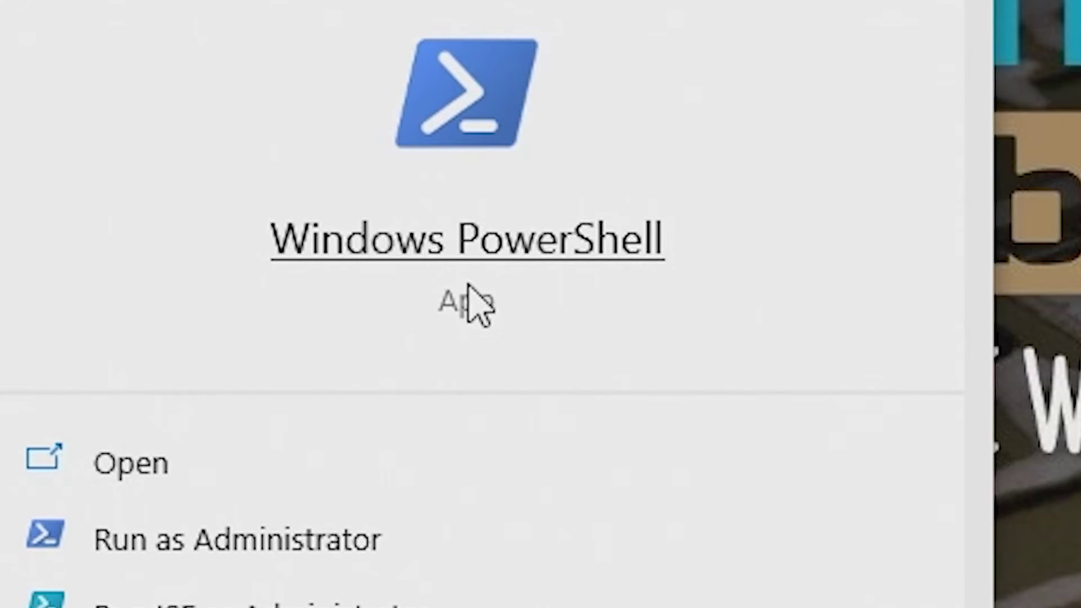
pyautogui.rightClick(343, 324)
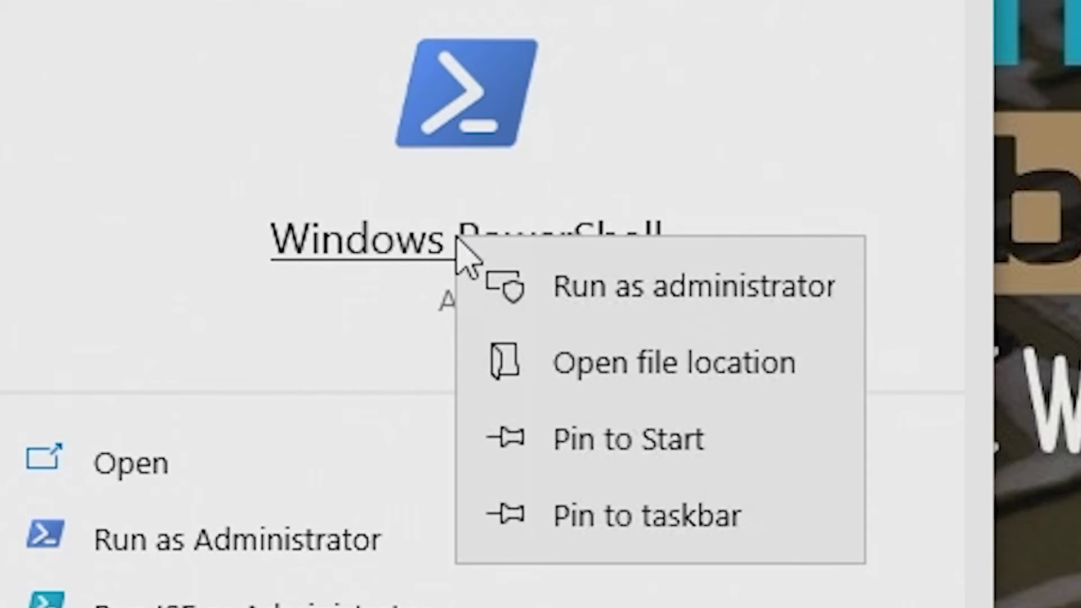
pyautogui.click(599, 286)
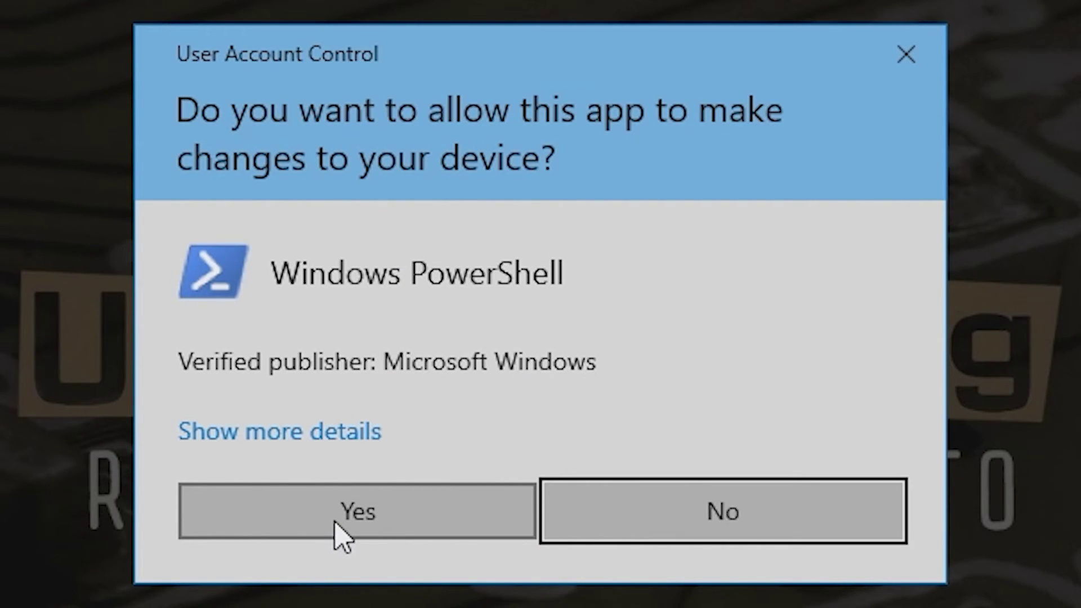
pyautogui.click(337, 523)
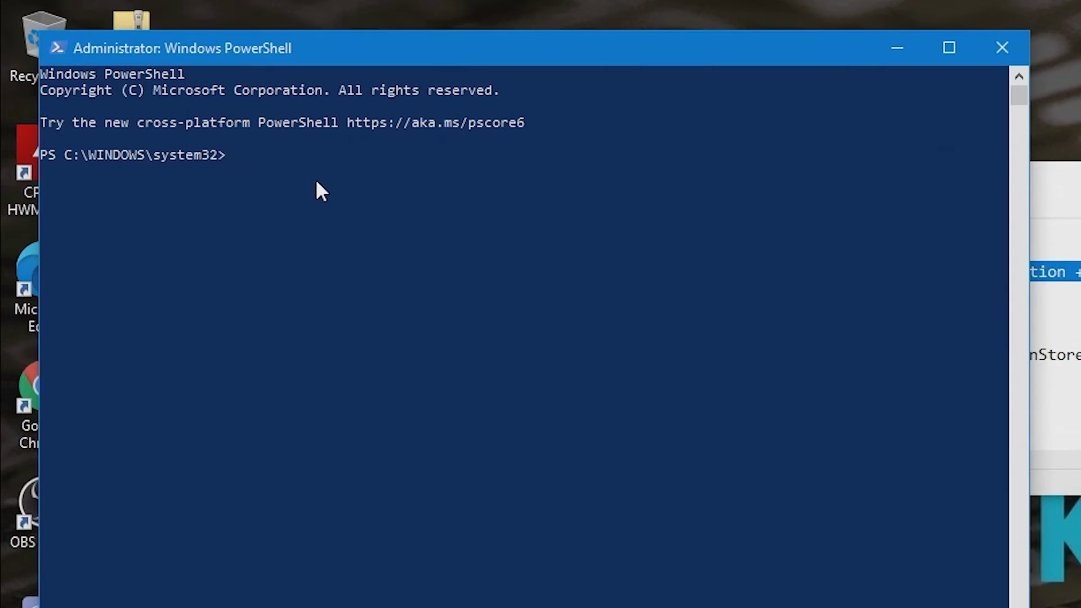
pyautogui.rightClick(154, 88)
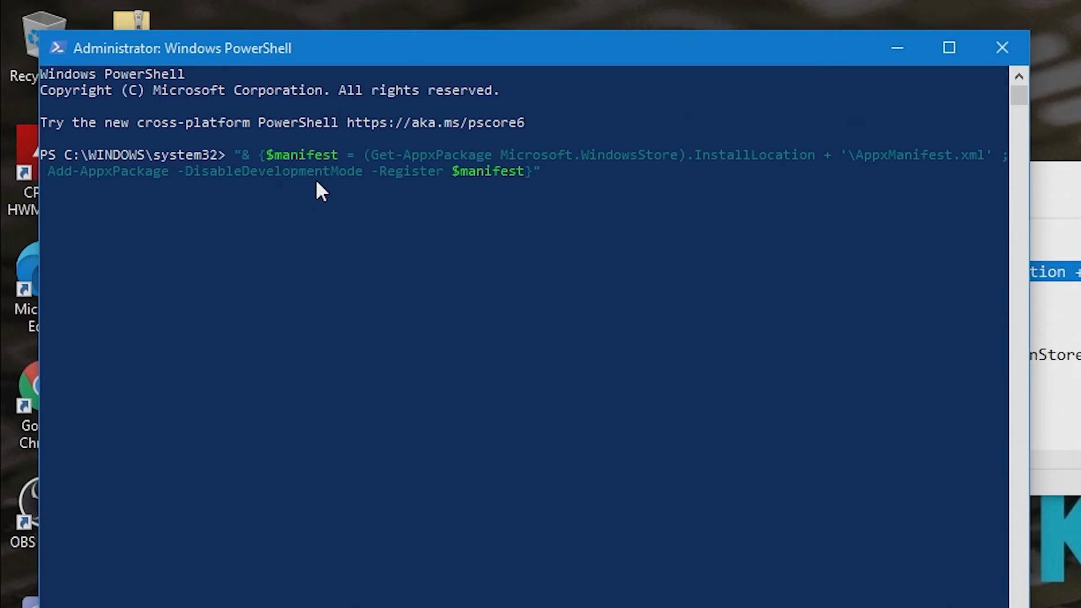
pyautogui.press('Return')
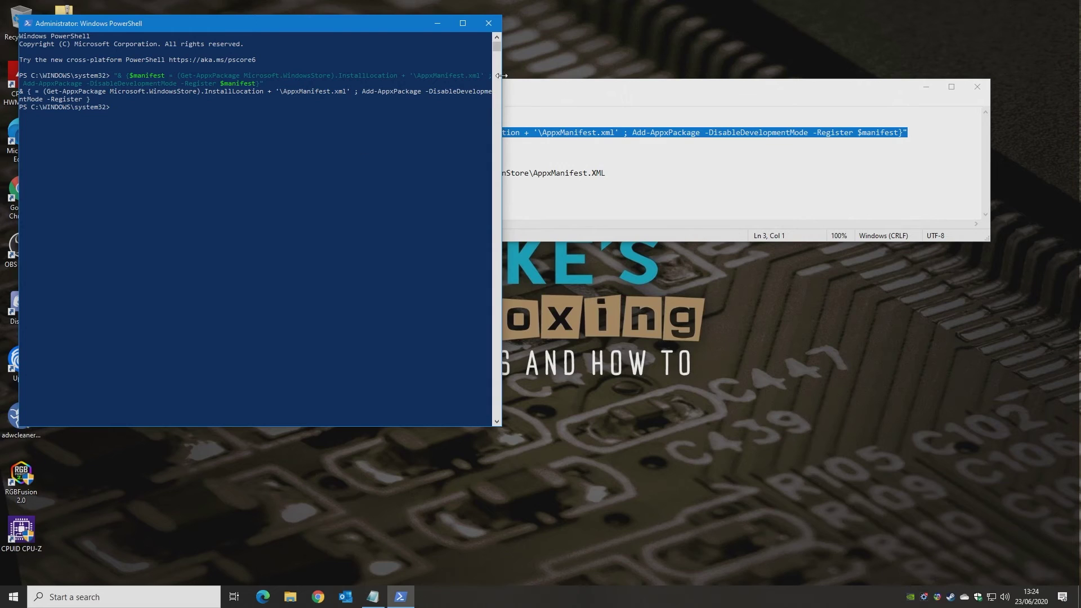
# Close PowerShell and Notepad, then launch Microsoft Store from a 'store' search
pyautogui.click(489, 23)
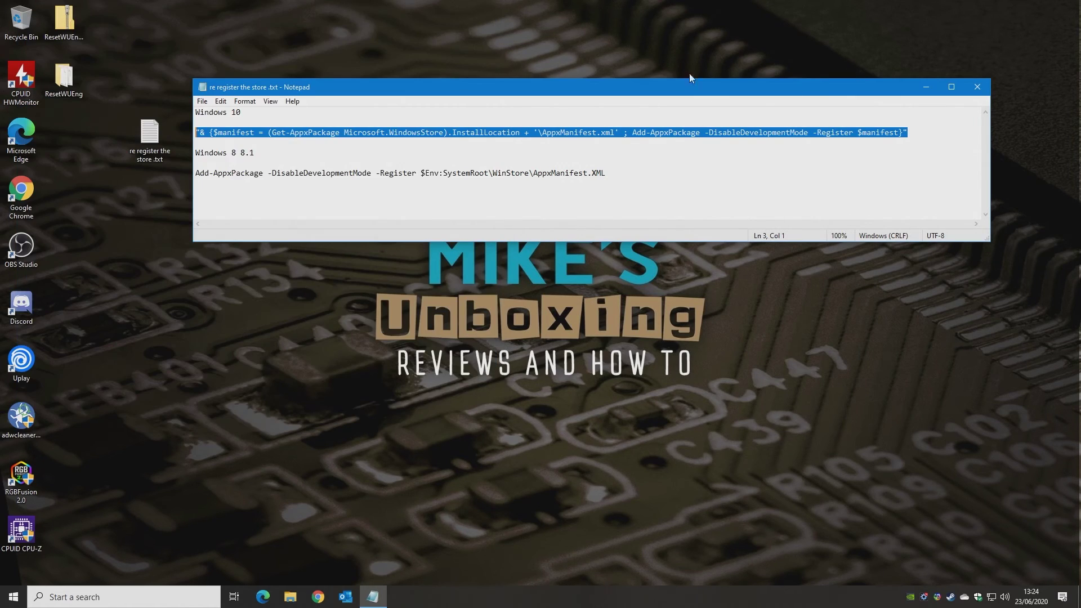
pyautogui.click(978, 86)
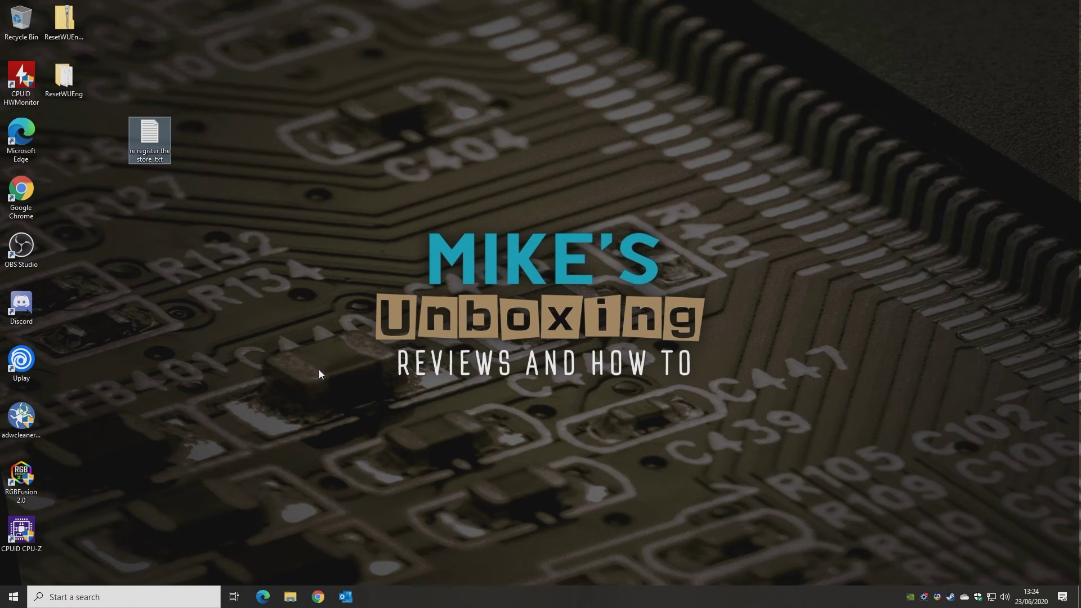
pyautogui.click(174, 588)
pyautogui.write('store')
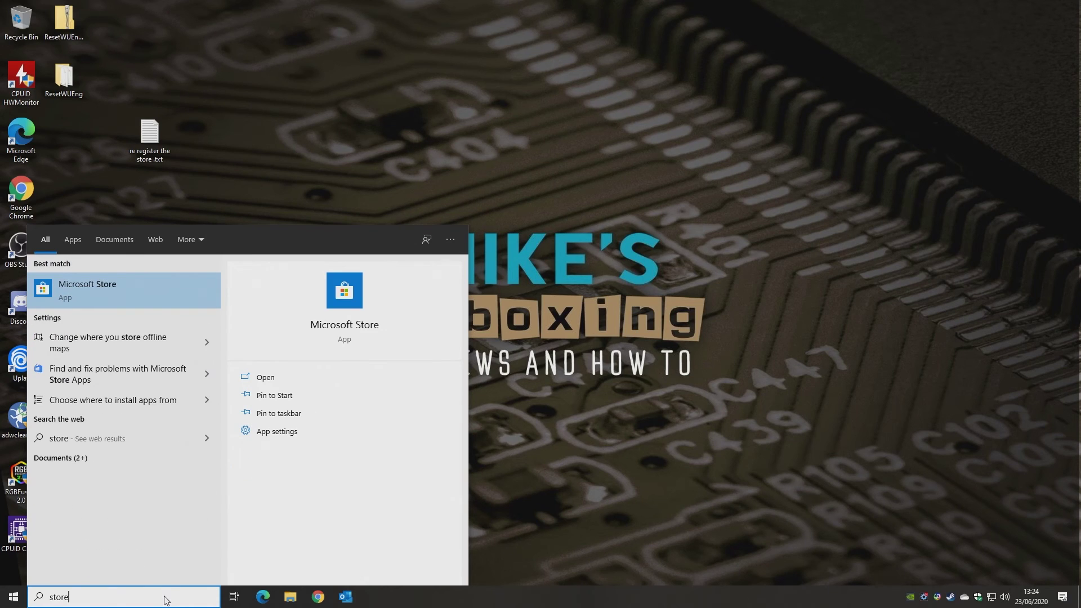
pyautogui.click(337, 300)
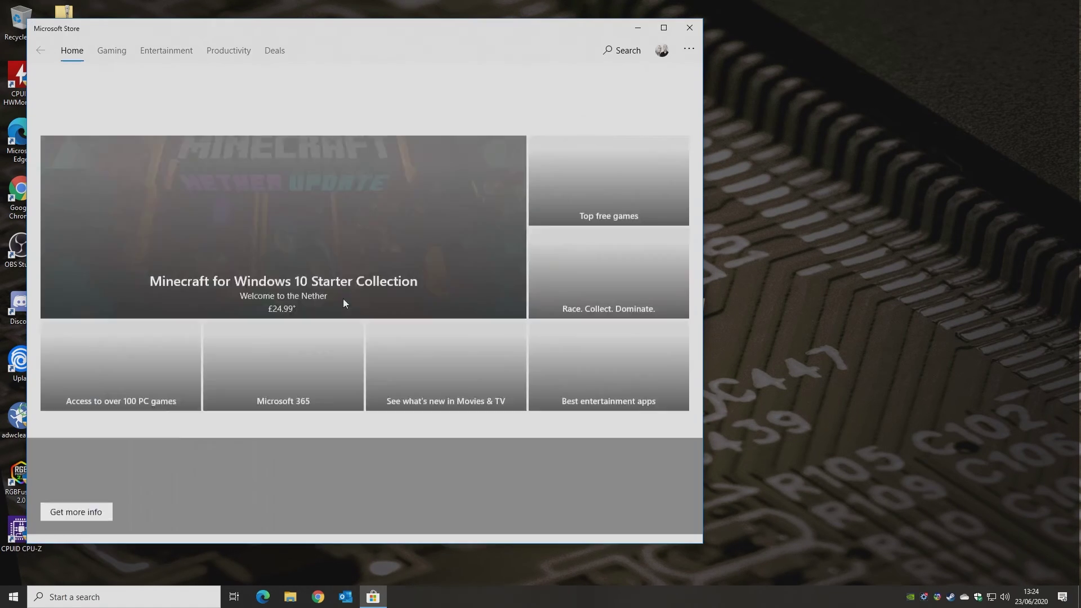